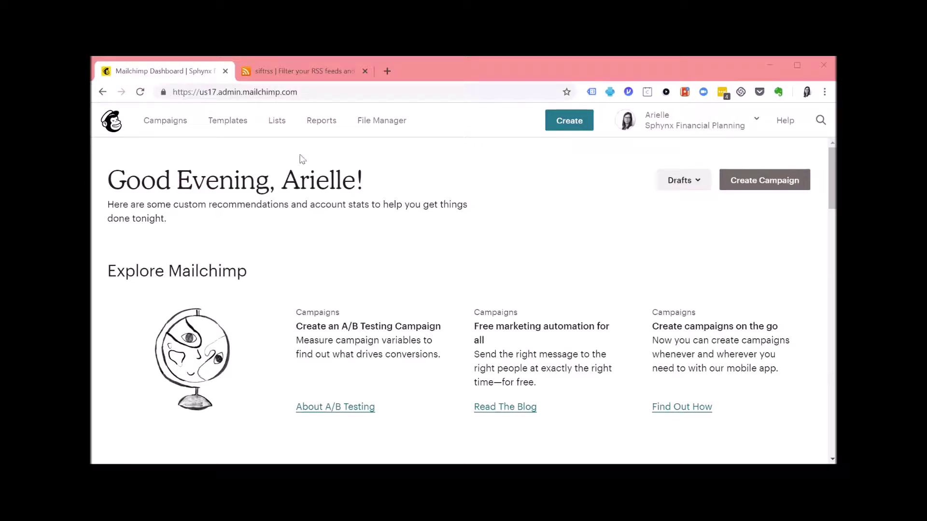
- Go from the dashboard to the Lists page of audience lists
{"action": "left_click", "coordinate": [278, 130]}
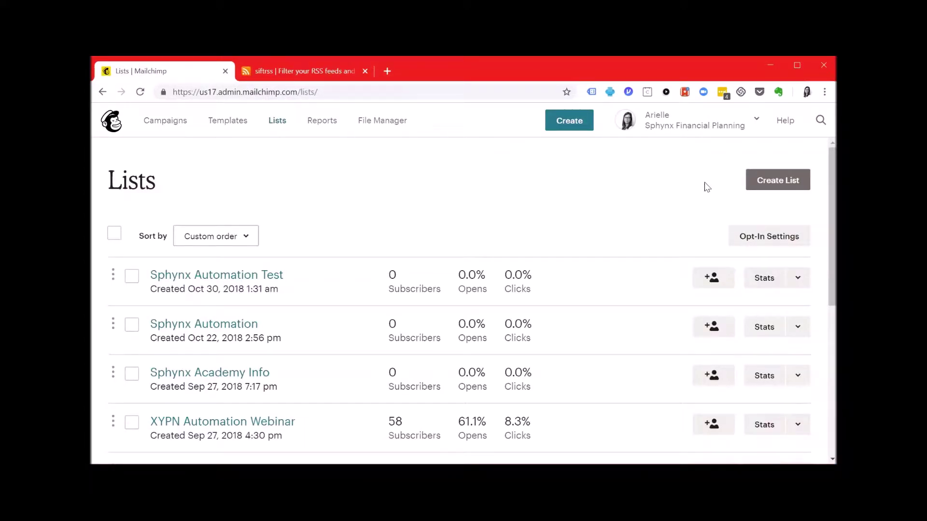
- Start a new list named 'Sphynx Automation Test' with the default sender email and name
{"action": "left_click", "coordinate": [777, 180]}
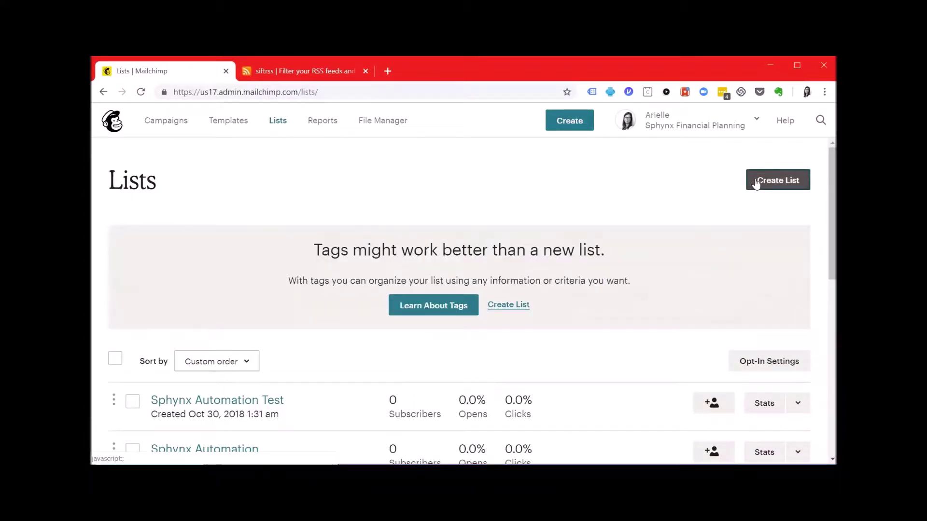
{"action": "left_click", "coordinate": [508, 307]}
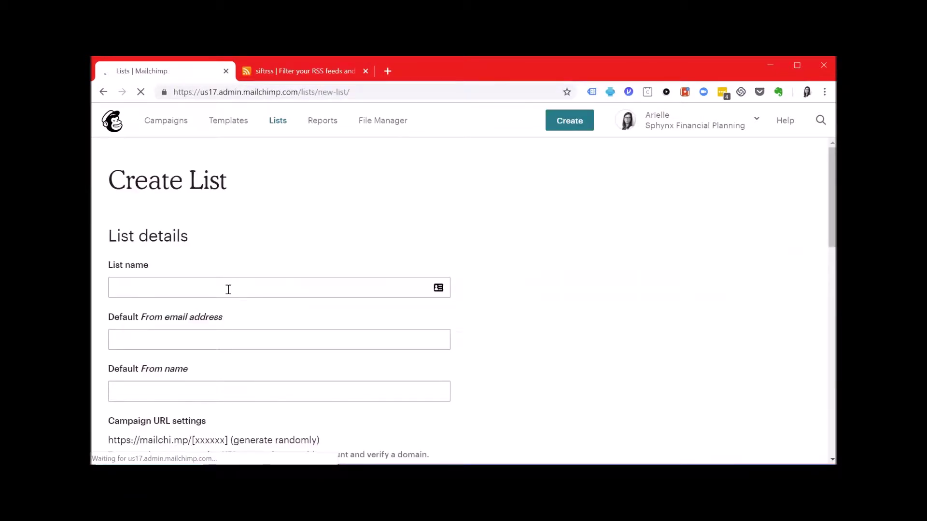
{"action": "left_click", "coordinate": [228, 289]}
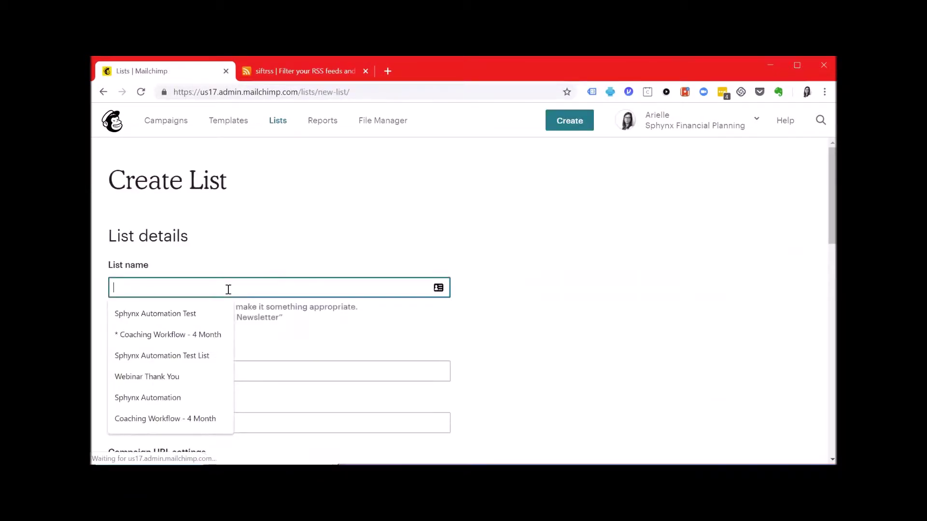
{"action": "left_click", "coordinate": [152, 313]}
{"action": "left_click", "coordinate": [171, 363]}
{"action": "left_click", "coordinate": [170, 397]}
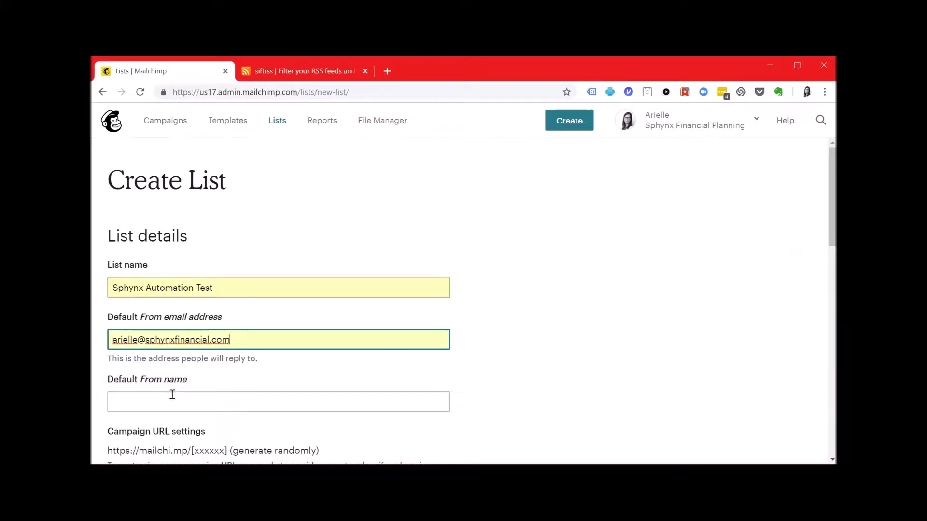
{"action": "left_click", "coordinate": [171, 395]}
{"action": "left_click", "coordinate": [158, 425]}
- Paste the signup reminder, enable daily summary notifications, and save the list
{"action": "scroll", "coordinate": [191, 347], "scroll_direction": "down", "scroll_amount": 5}
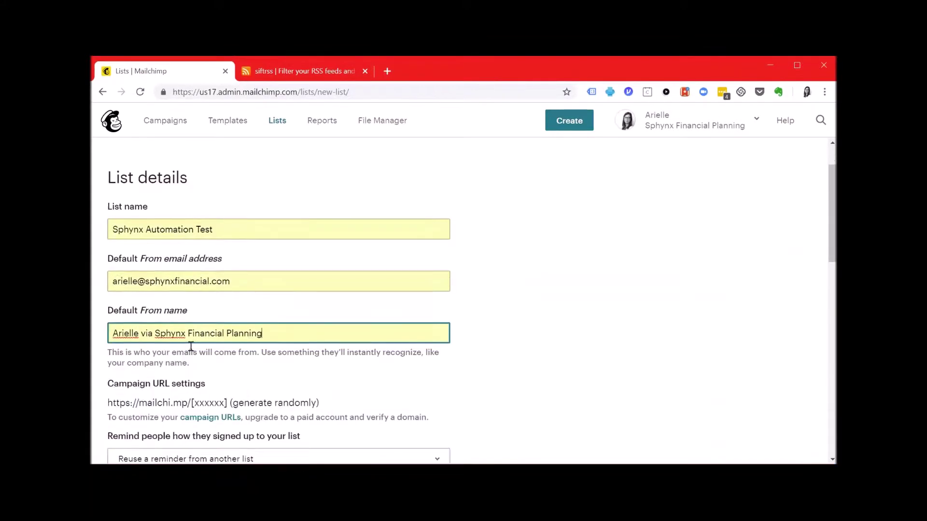
{"action": "left_click", "coordinate": [198, 324]}
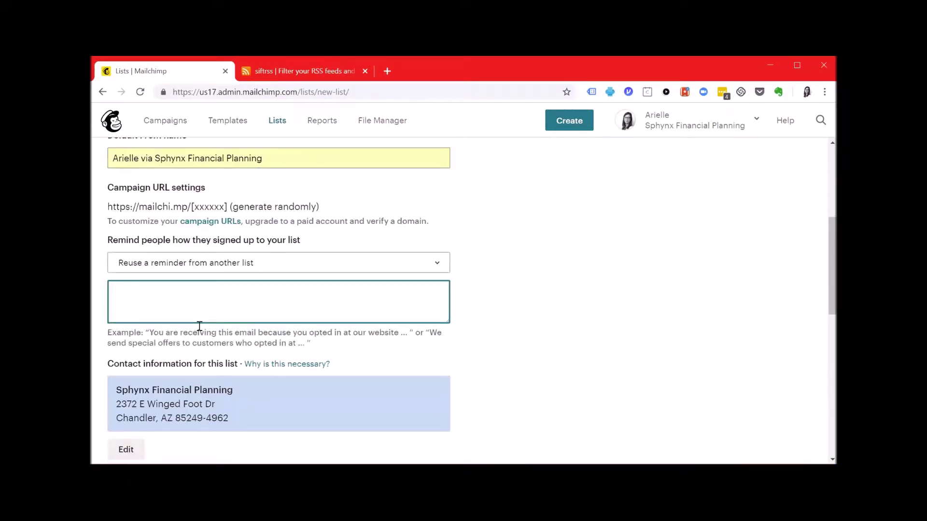
{"action": "type", "text": "You are receiving this email because you are an awesome Sphynx blog reader."}
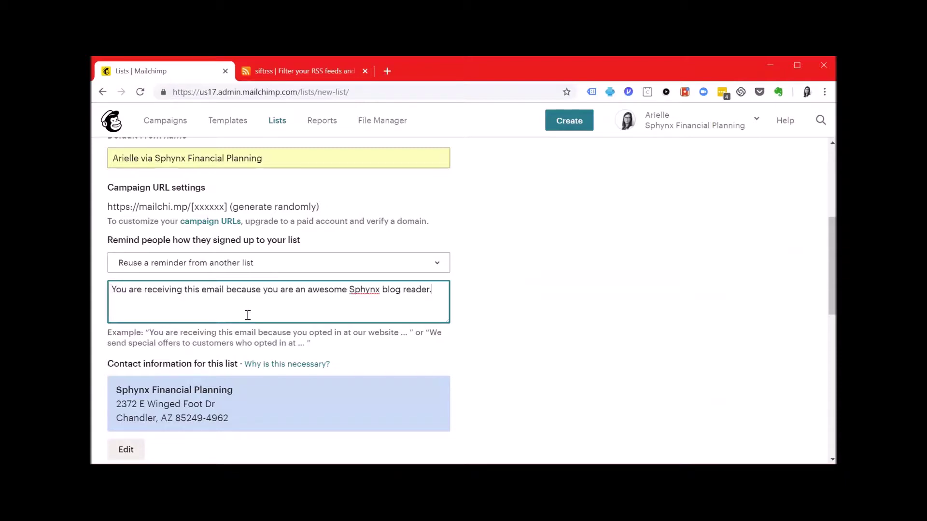
{"action": "scroll", "coordinate": [455, 290], "scroll_direction": "down", "scroll_amount": 4}
{"action": "scroll", "coordinate": [299, 321], "scroll_direction": "down", "scroll_amount": 3}
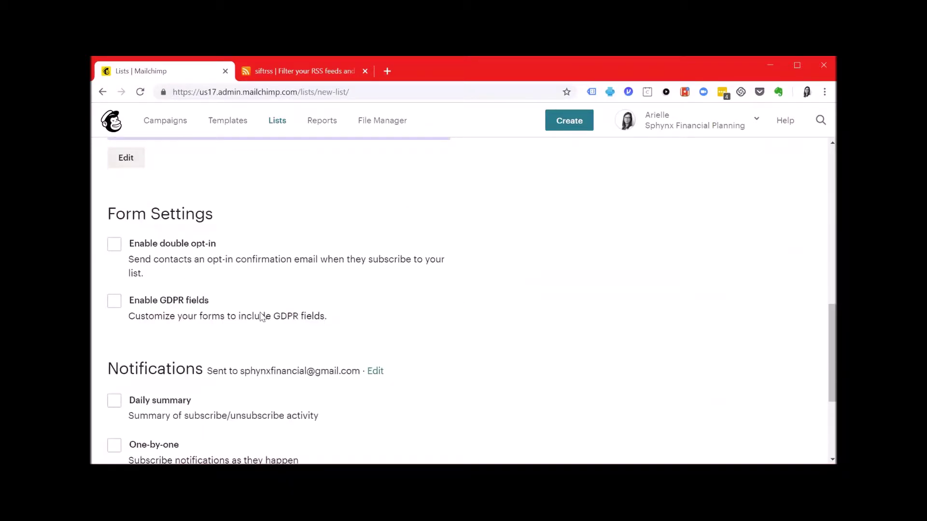
{"action": "scroll", "coordinate": [214, 284], "scroll_direction": "down", "scroll_amount": 3}
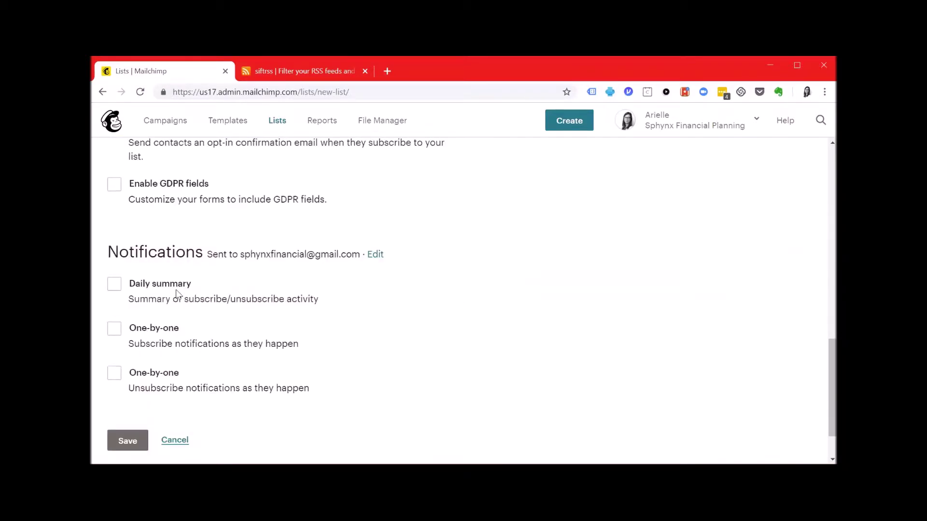
{"action": "scroll", "coordinate": [167, 295], "scroll_direction": "down", "scroll_amount": 2}
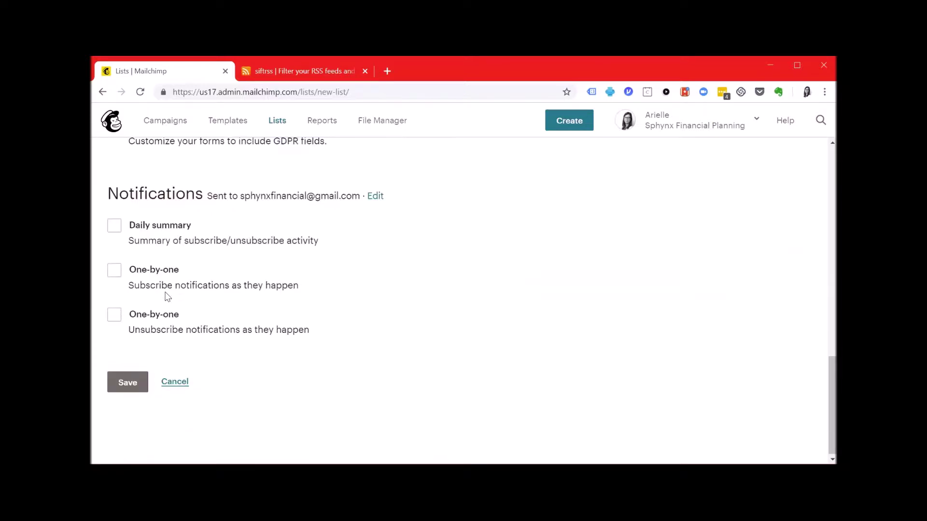
{"action": "left_click", "coordinate": [140, 238]}
{"action": "left_click", "coordinate": [129, 385]}
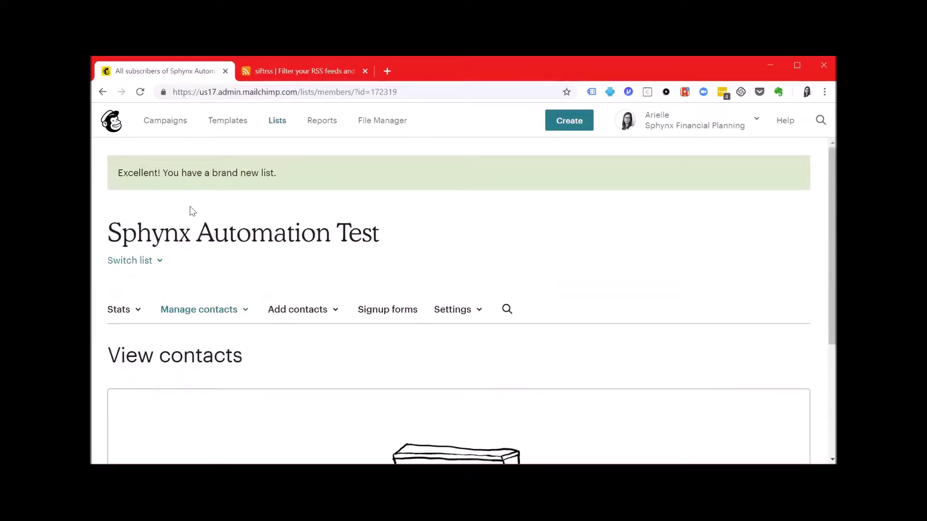
- Create a triggered 'Share blog updates' RSS email campaign for the Sphynx Automation Test list
{"action": "left_click", "coordinate": [179, 119]}
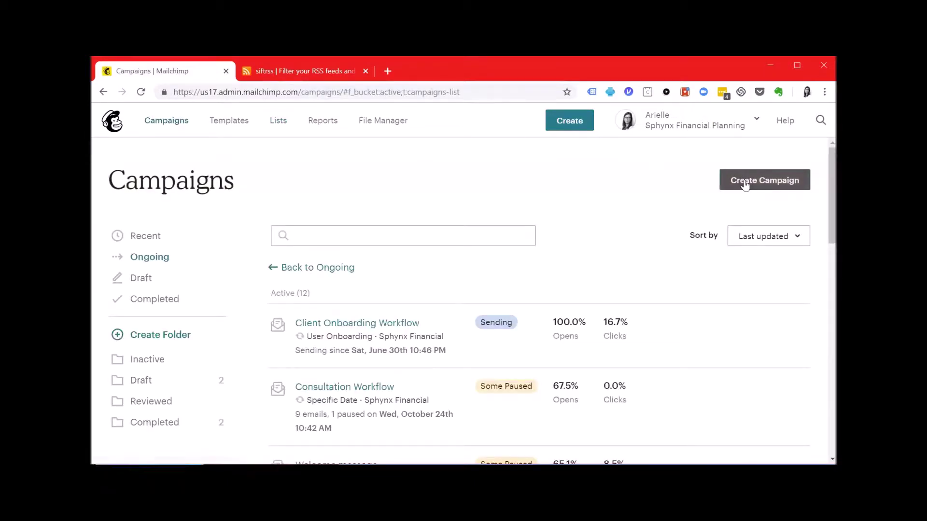
{"action": "left_click", "coordinate": [746, 182]}
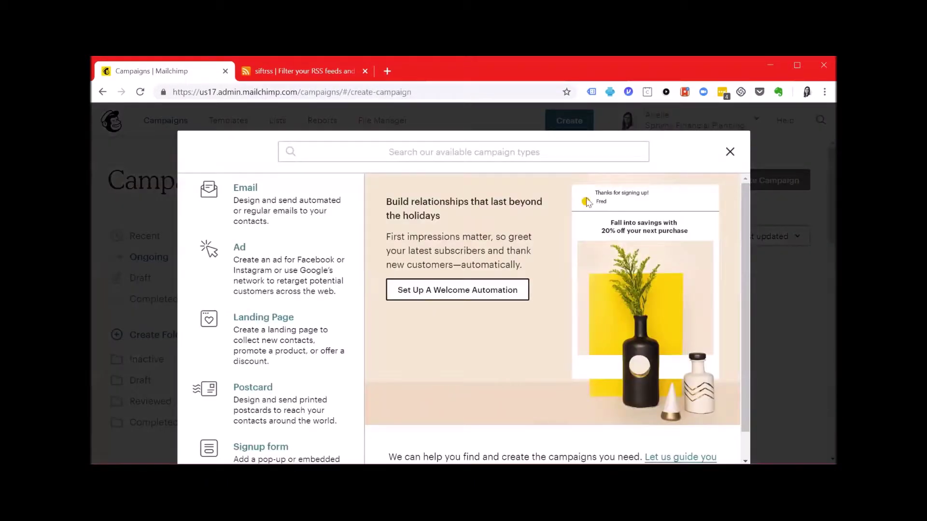
{"action": "left_click", "coordinate": [255, 192]}
{"action": "left_click", "coordinate": [418, 198]}
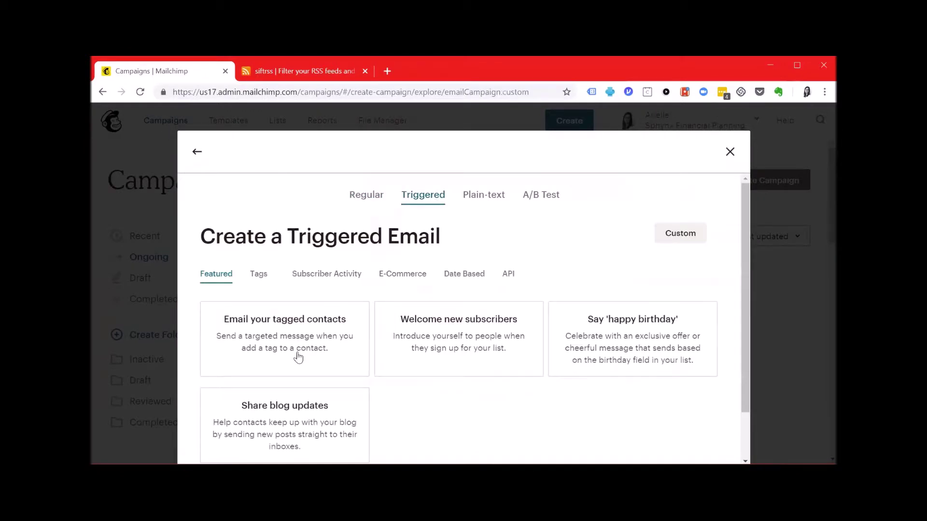
{"action": "left_click", "coordinate": [290, 412]}
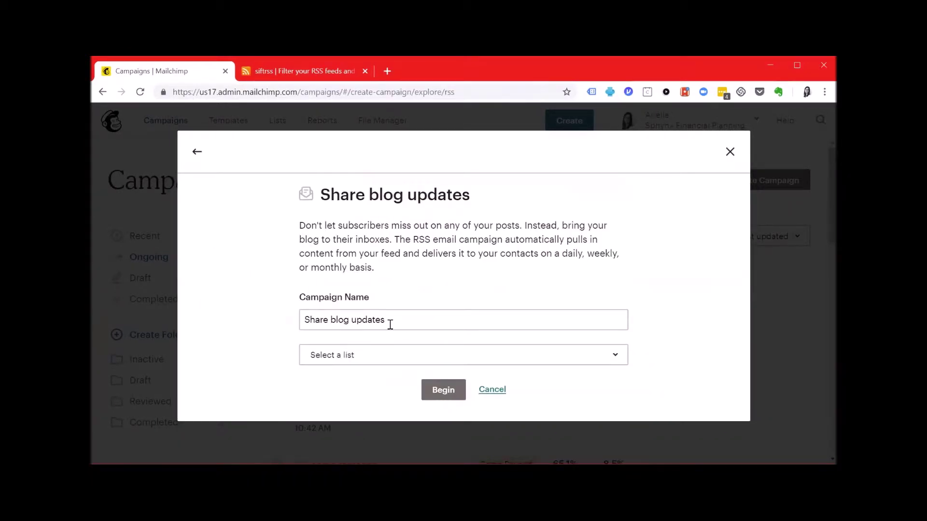
{"action": "left_click", "coordinate": [389, 356]}
{"action": "left_click", "coordinate": [377, 152]}
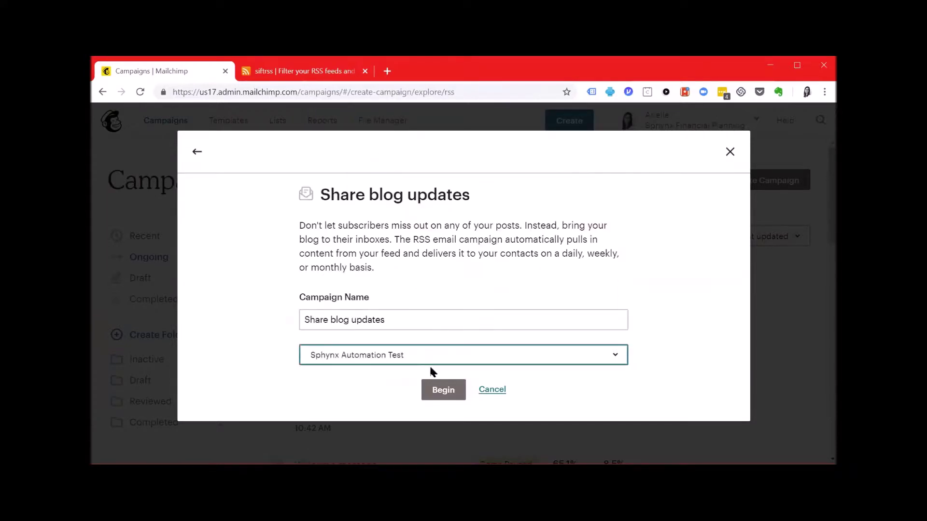
{"action": "left_click", "coordinate": [436, 393]}
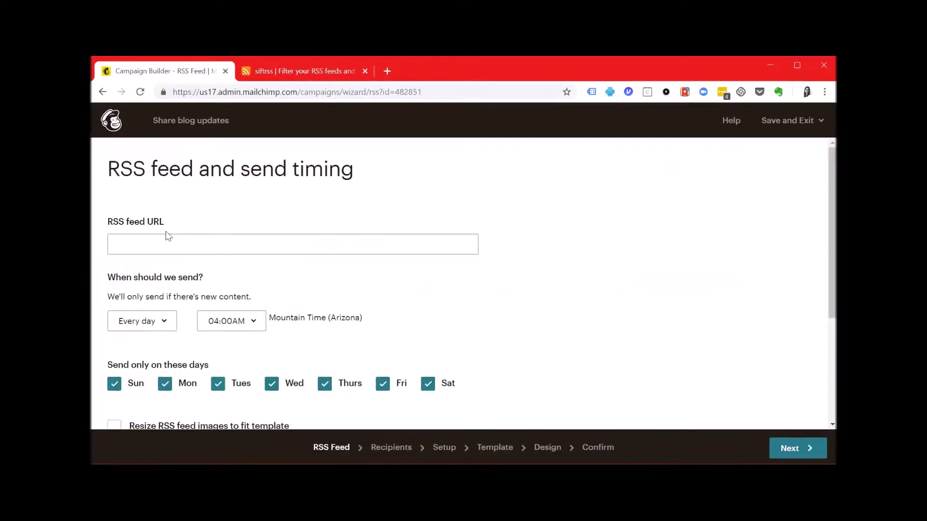
{"action": "left_click", "coordinate": [164, 236]}
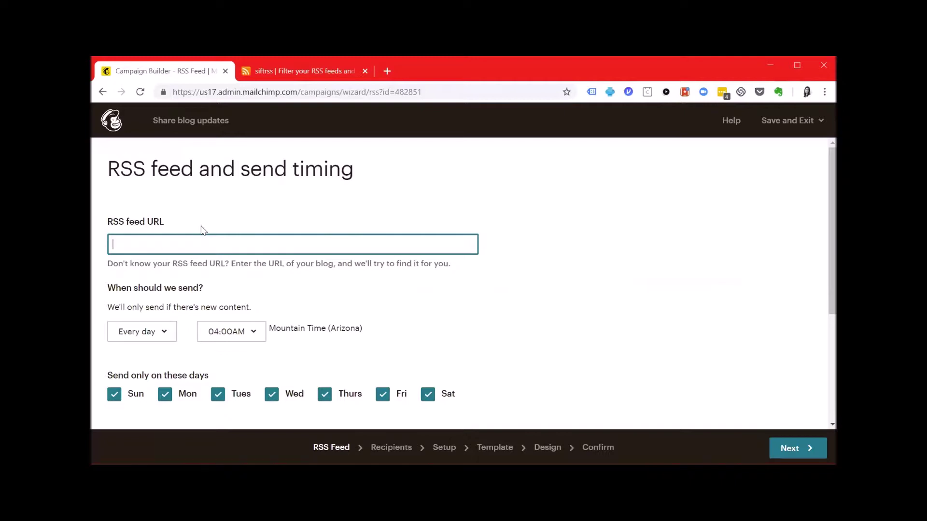
{"action": "type", "text": "www.sphynxfinancial.com/feed"}
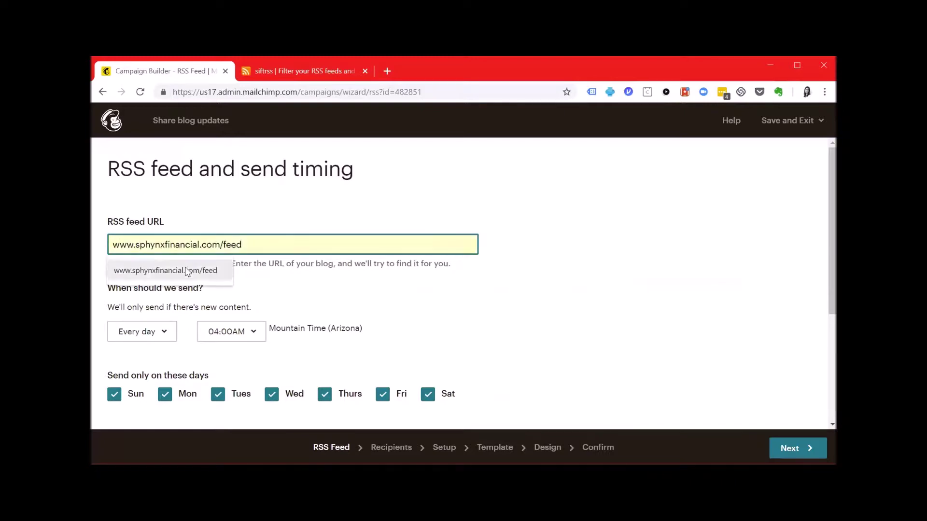
{"action": "left_click", "coordinate": [187, 269]}
{"action": "scroll", "coordinate": [186, 268], "scroll_direction": "down", "scroll_amount": 1}
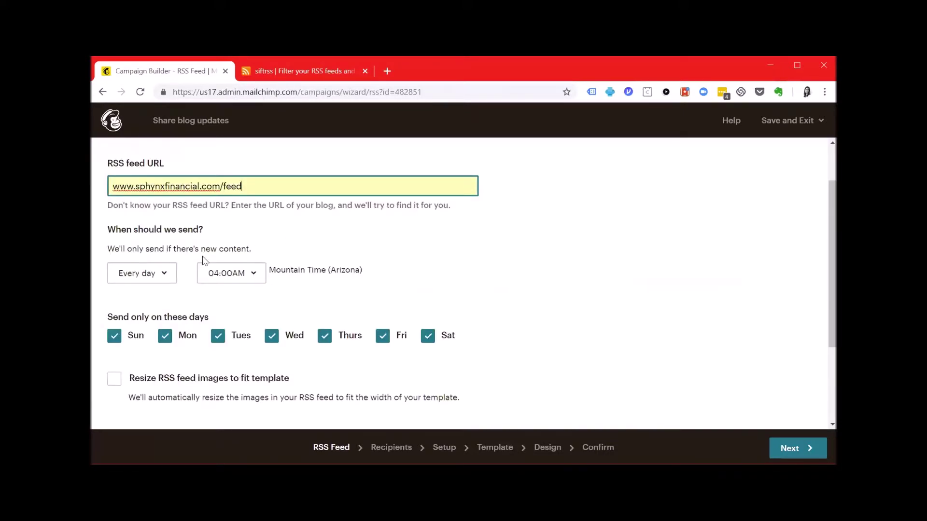
{"action": "left_click", "coordinate": [169, 271]}
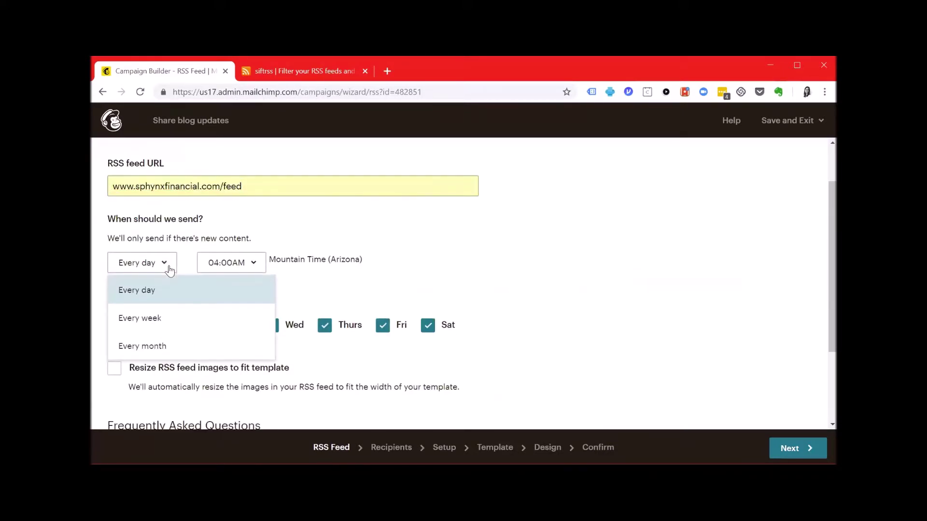
{"action": "left_click", "coordinate": [275, 227]}
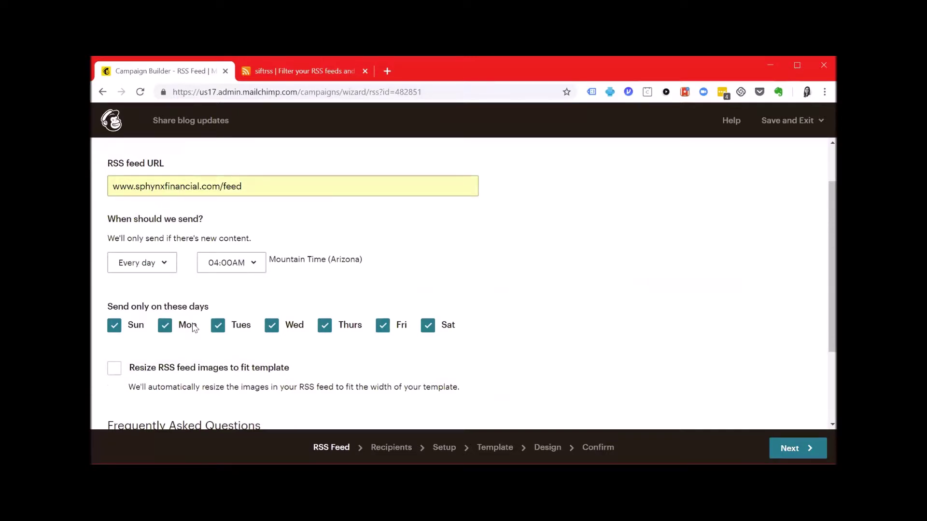
{"action": "left_click", "coordinate": [110, 371]}
{"action": "scroll", "coordinate": [385, 368], "scroll_direction": "down", "scroll_amount": 3}
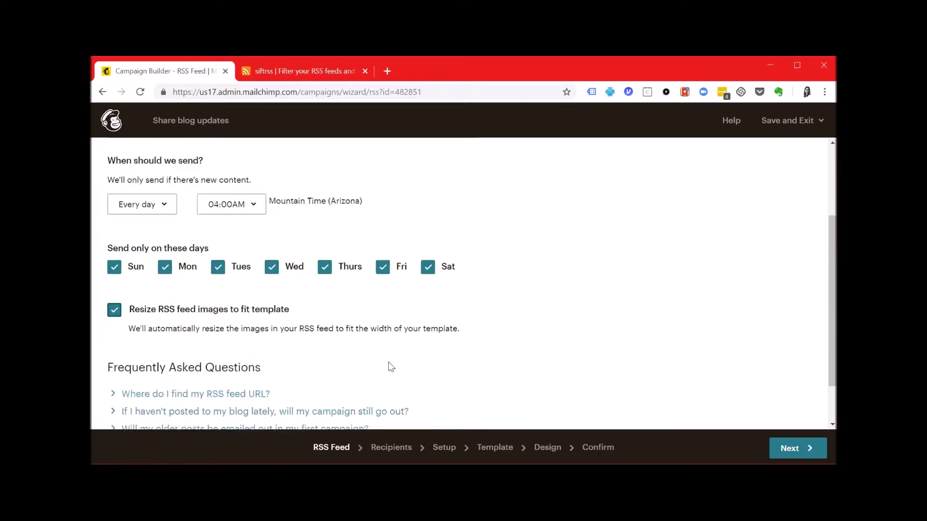
{"action": "left_click", "coordinate": [785, 449]}
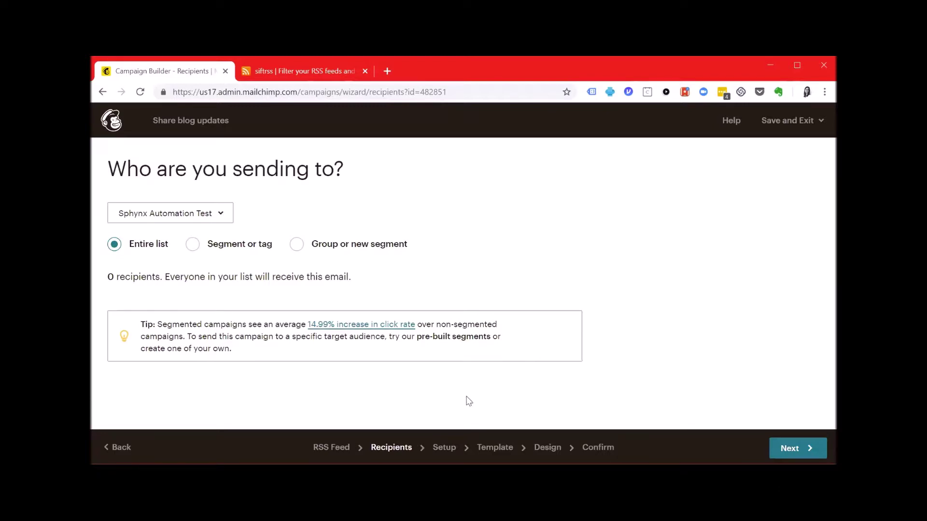
- Keep the entire list as recipients and continue to the Setup step
{"action": "left_click", "coordinate": [792, 449]}
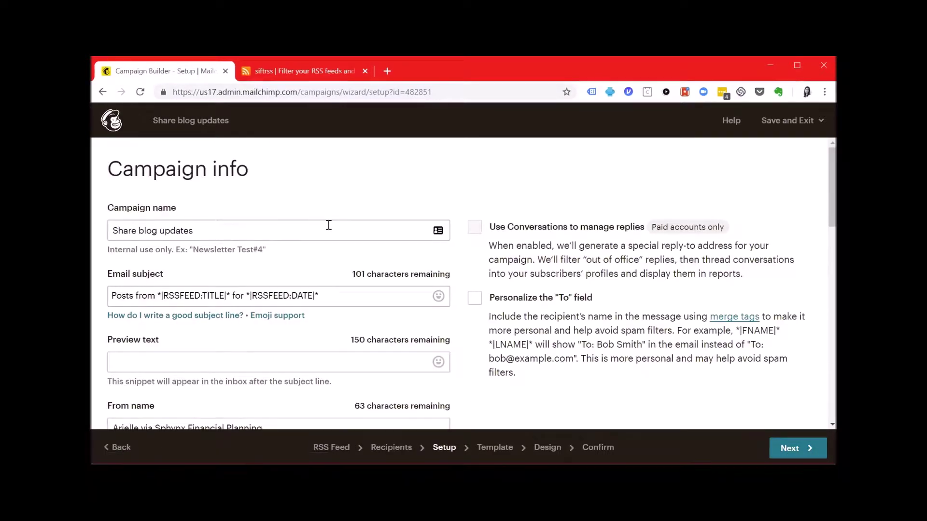
- Enable Auto-convert video under More options and continue to the Template step
{"action": "scroll", "coordinate": [329, 225], "scroll_direction": "down", "scroll_amount": 1}
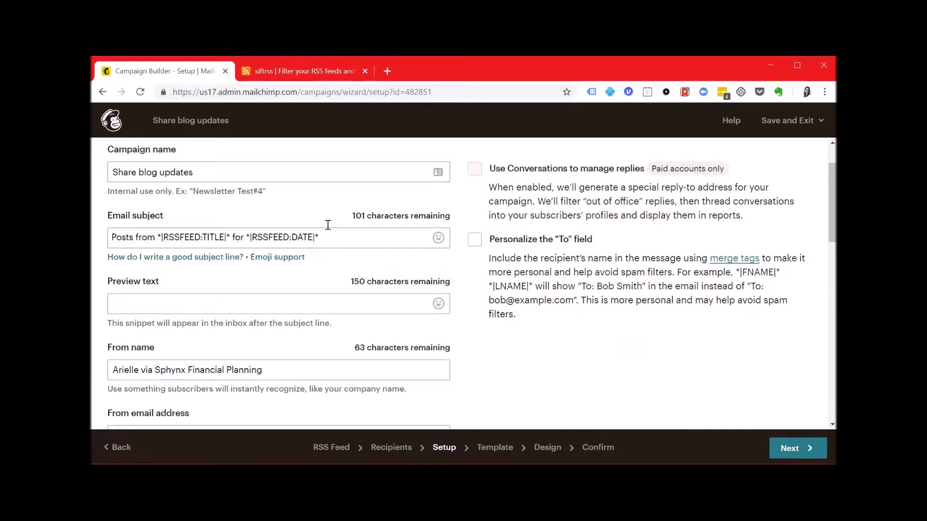
{"action": "scroll", "coordinate": [328, 225], "scroll_direction": "down", "scroll_amount": 1}
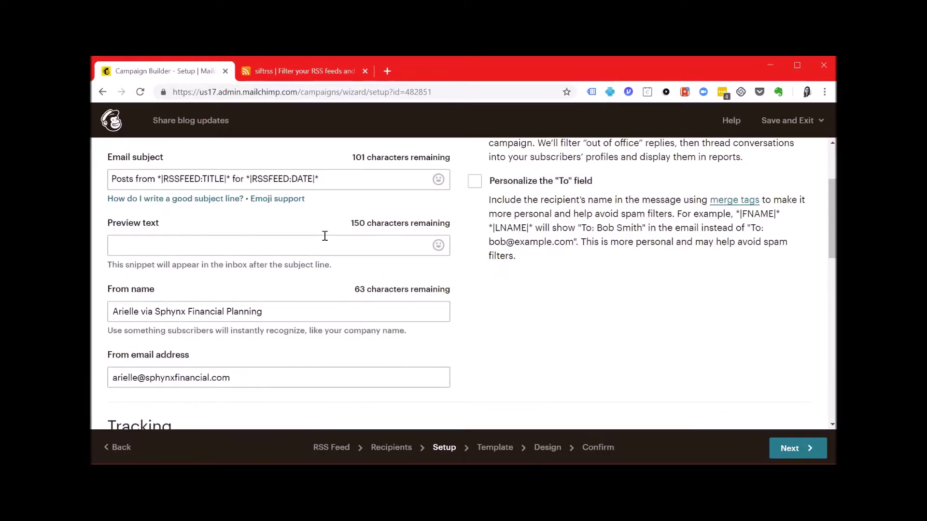
{"action": "scroll", "coordinate": [315, 281], "scroll_direction": "down", "scroll_amount": 2}
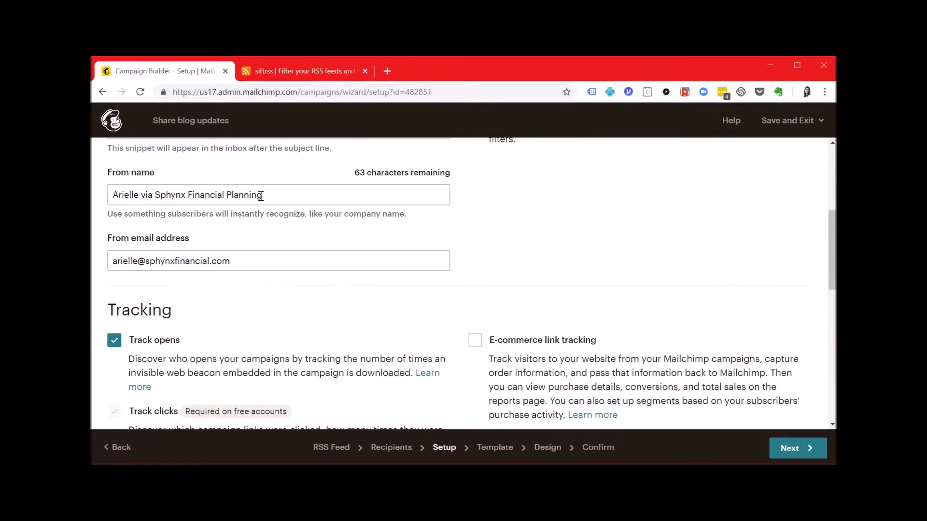
{"action": "scroll", "coordinate": [333, 251], "scroll_direction": "down", "scroll_amount": 2}
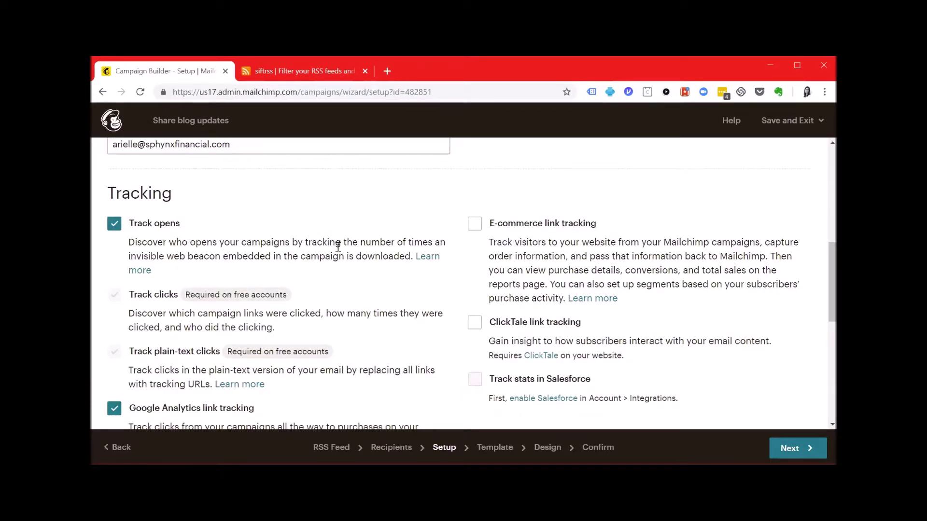
{"action": "scroll", "coordinate": [338, 247], "scroll_direction": "down", "scroll_amount": 4}
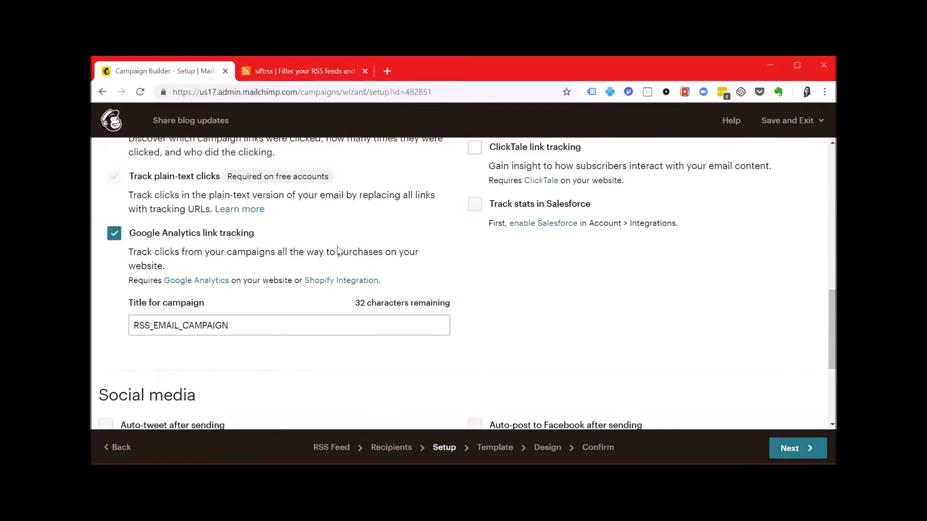
{"action": "scroll", "coordinate": [339, 250], "scroll_direction": "down", "scroll_amount": 2}
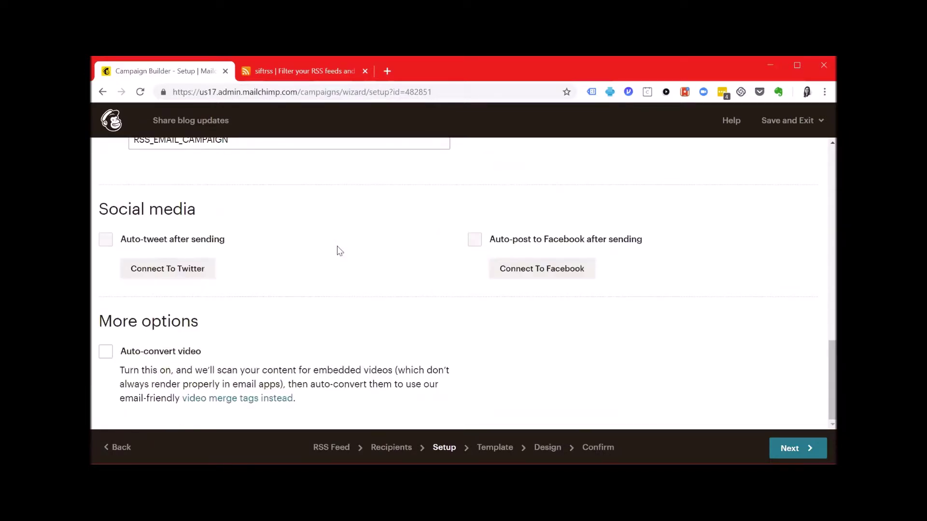
{"action": "left_click", "coordinate": [105, 352]}
{"action": "left_click", "coordinate": [811, 447]}
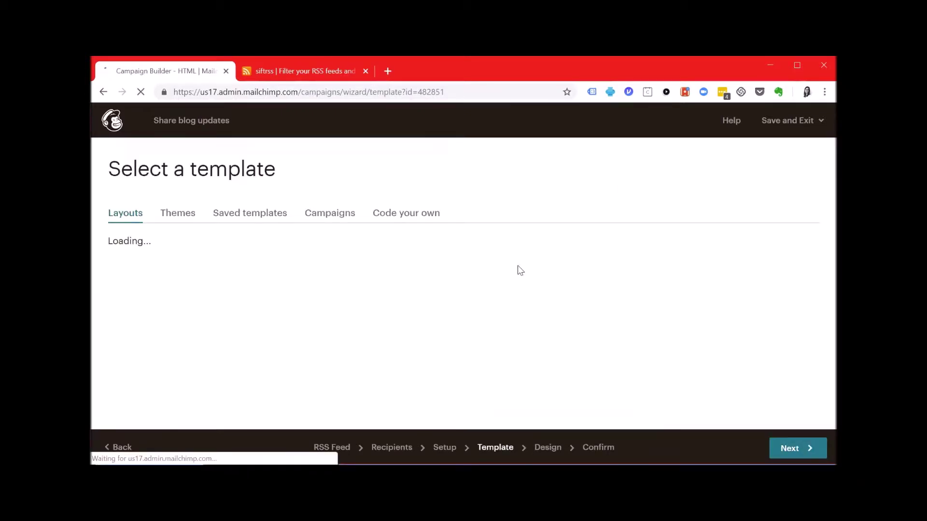
- Load the saved Sphynx Financial Planning template into the design editor
{"action": "left_click", "coordinate": [277, 218]}
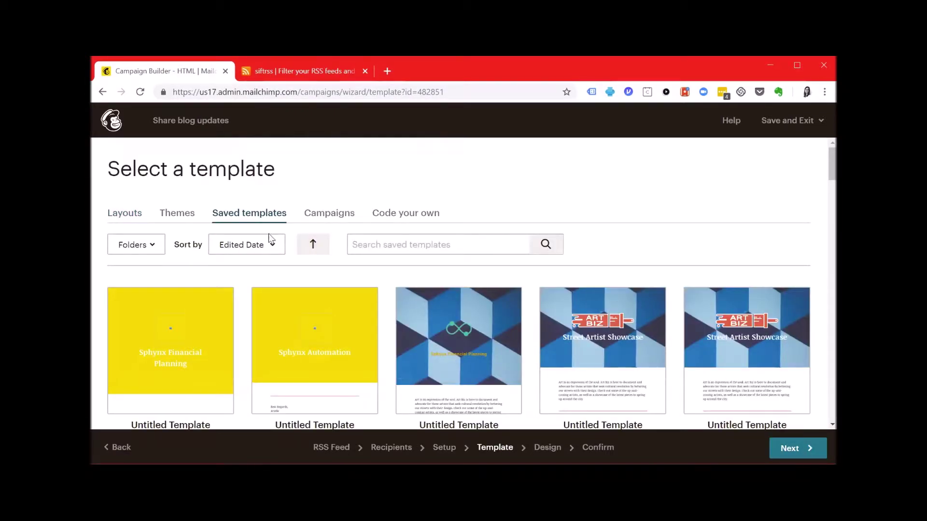
{"action": "left_click", "coordinate": [201, 309]}
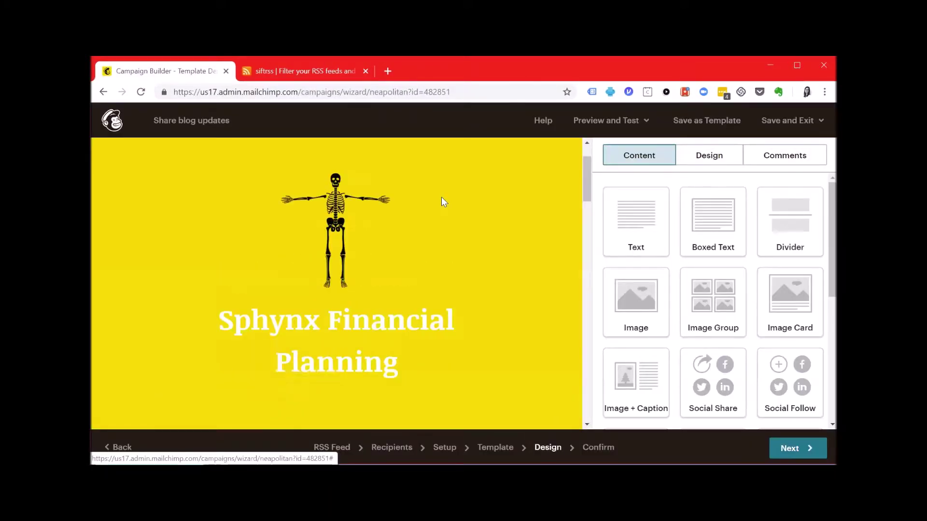
{"action": "scroll", "coordinate": [441, 198], "scroll_direction": "down", "scroll_amount": 4}
{"action": "scroll", "coordinate": [446, 208], "scroll_direction": "down", "scroll_amount": 2}
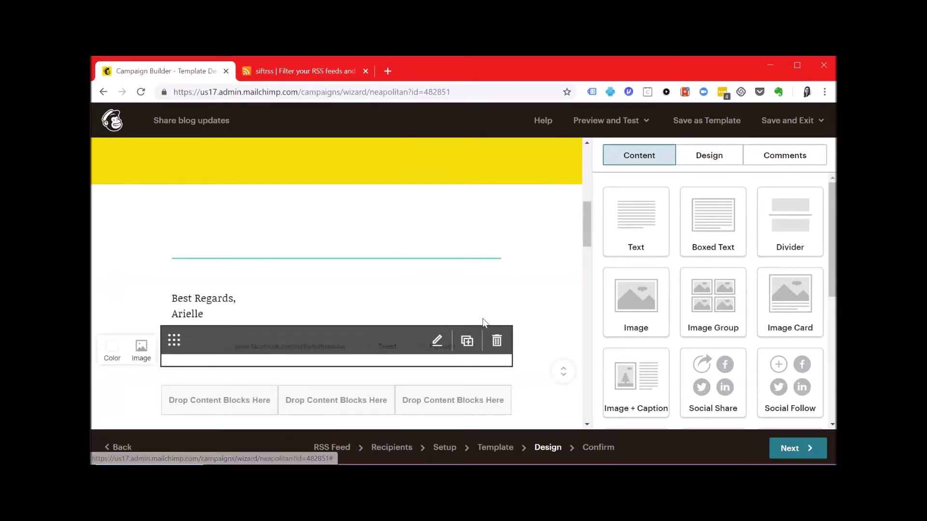
{"action": "left_click", "coordinate": [277, 353]}
- Change the Social Share block's Facebook link text to 'Repost' and save it
{"action": "left_click", "coordinate": [792, 313]}
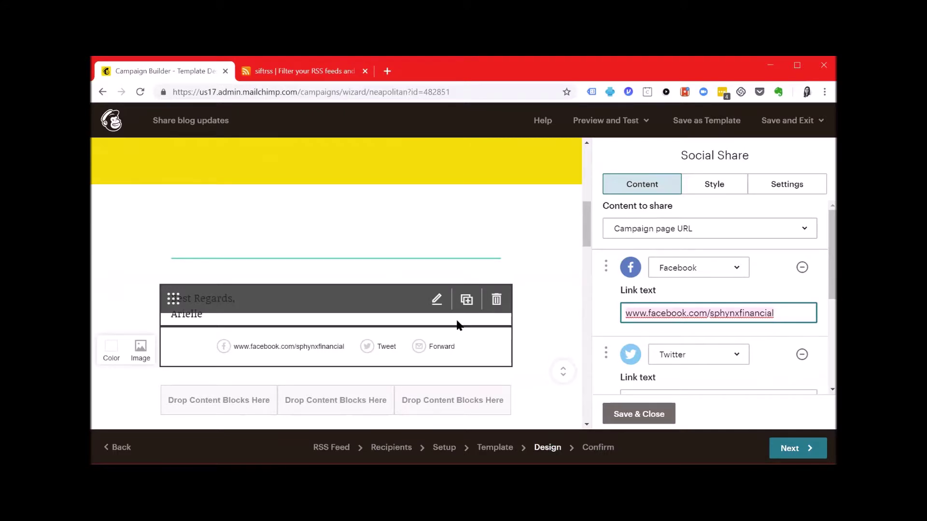
{"action": "key", "text": "ctrl+a"}
{"action": "type", "text": "Repost"}
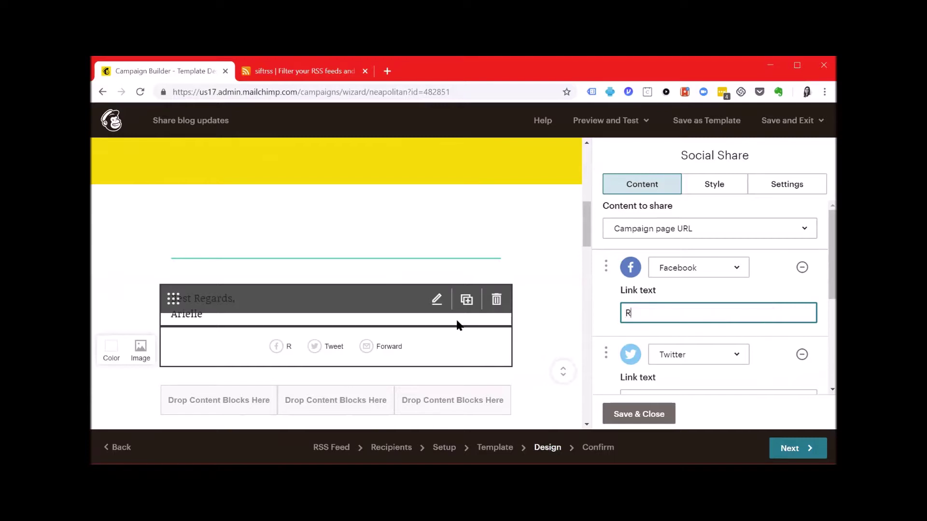
{"action": "left_click", "coordinate": [647, 414]}
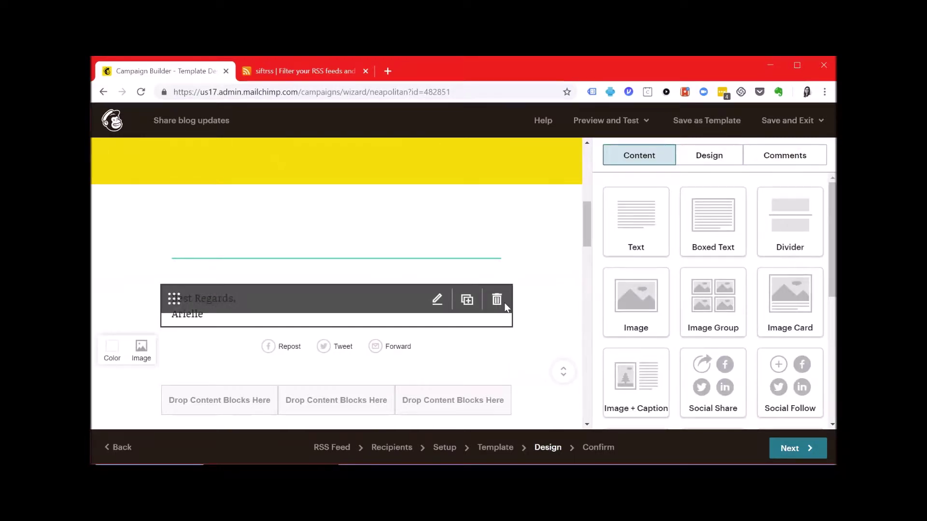
- Reduce the padding above the Fresh Works section from 33px to 10px
{"action": "scroll", "coordinate": [502, 302], "scroll_direction": "down", "scroll_amount": 2}
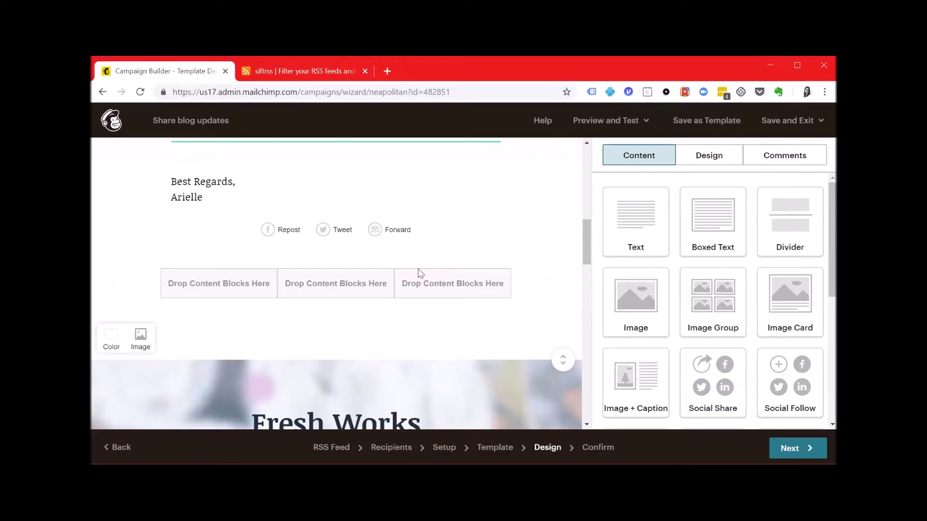
{"action": "scroll", "coordinate": [390, 276], "scroll_direction": "up", "scroll_amount": 2}
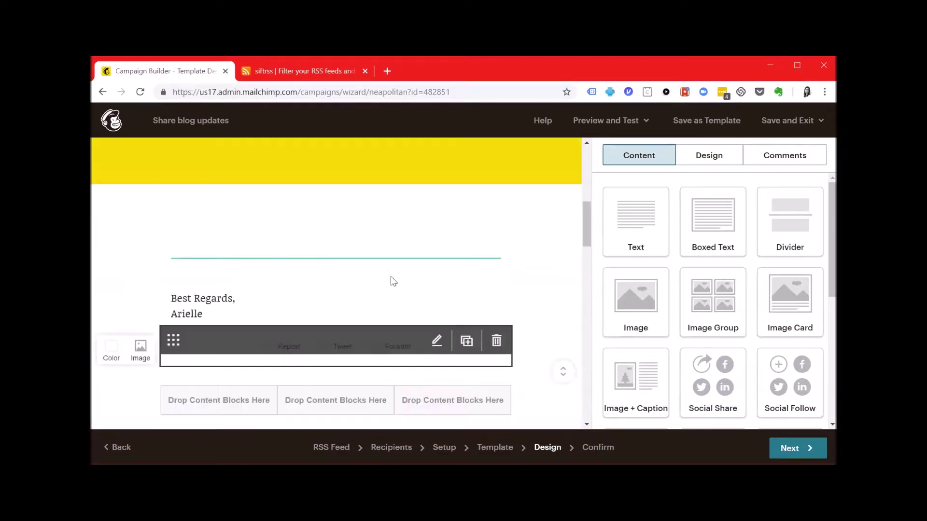
{"action": "scroll", "coordinate": [303, 342], "scroll_direction": "down", "scroll_amount": 2}
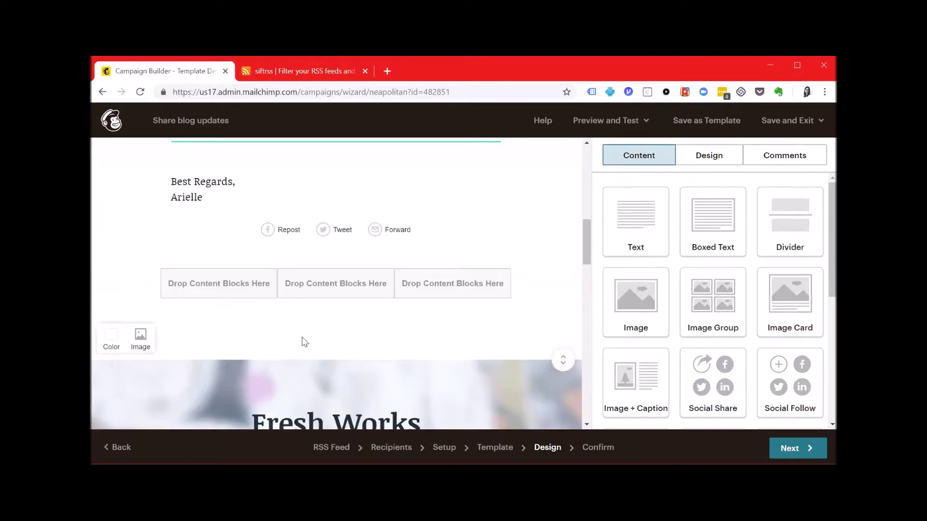
{"action": "scroll", "coordinate": [303, 343], "scroll_direction": "down", "scroll_amount": 7}
{"action": "scroll", "coordinate": [303, 343], "scroll_direction": "up", "scroll_amount": 8}
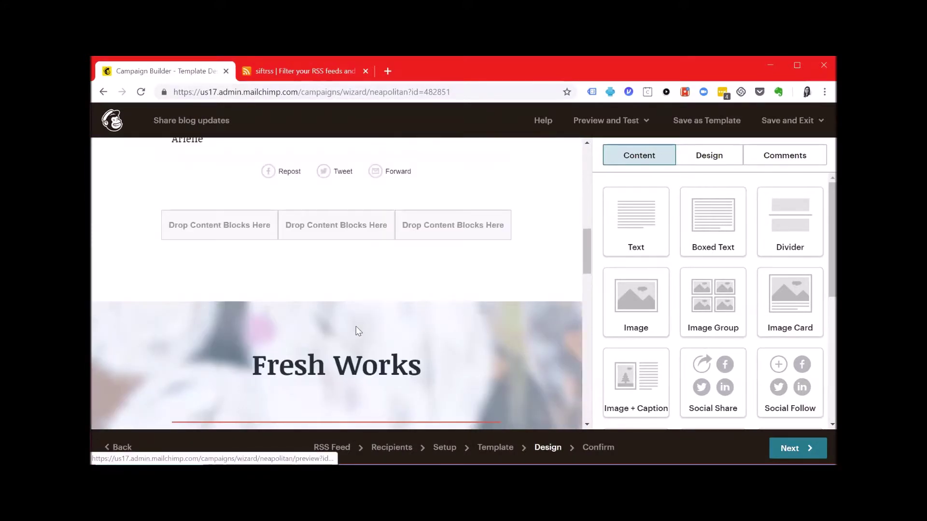
{"action": "left_click_drag", "start_coordinate": [563, 356], "coordinate": [559, 311]}
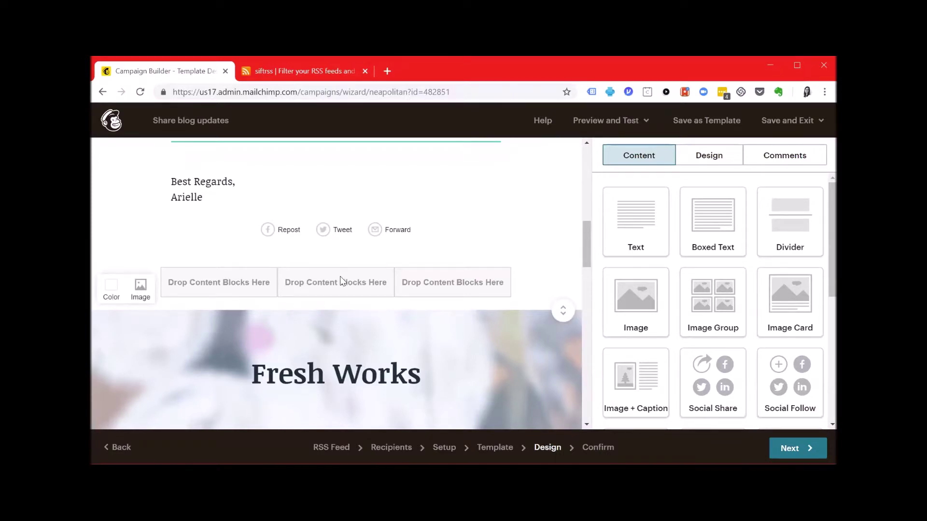
{"action": "scroll", "coordinate": [343, 280], "scroll_direction": "up", "scroll_amount": 2}
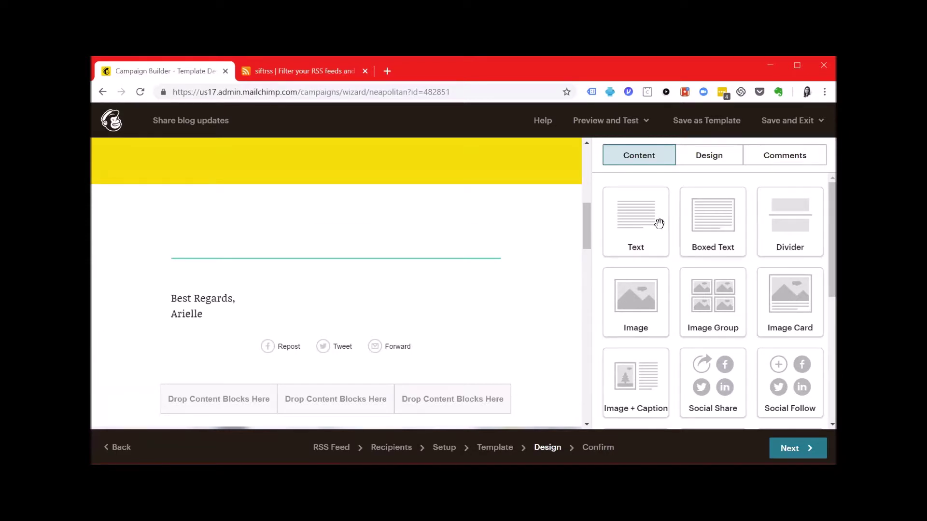
- Add a text block containing *|FEED:TITLE|* *|FEED:DATE|* and *|RSS:POSTS|* merge tags
{"action": "left_click_drag", "start_coordinate": [654, 225], "coordinate": [354, 239]}
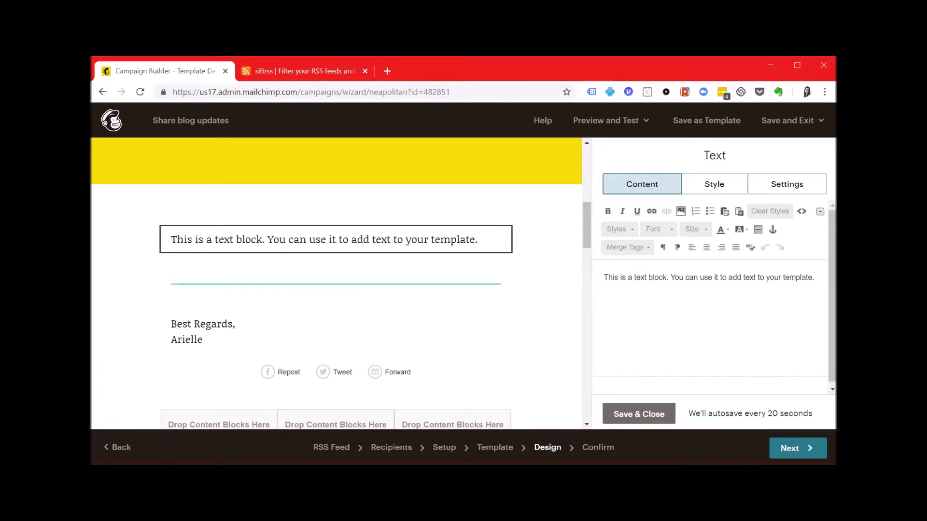
{"action": "left_click_drag", "start_coordinate": [816, 278], "coordinate": [549, 280]}
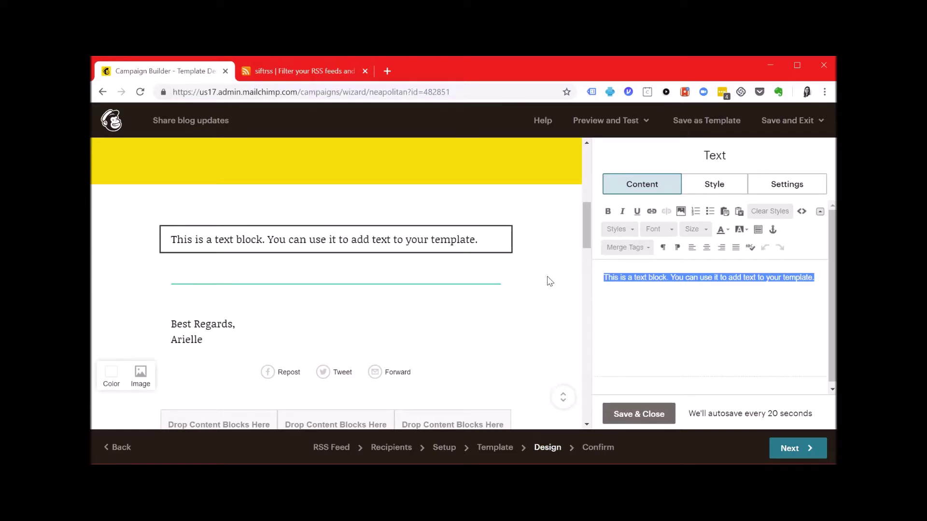
{"action": "type", "text": "*|FEED:TITLE|* *|FEED:DATE|*  *|RSS:POSTS|*"}
- Move Best Regards up and add a divider with no top border below the RSS posts
{"action": "left_click", "coordinate": [637, 415]}
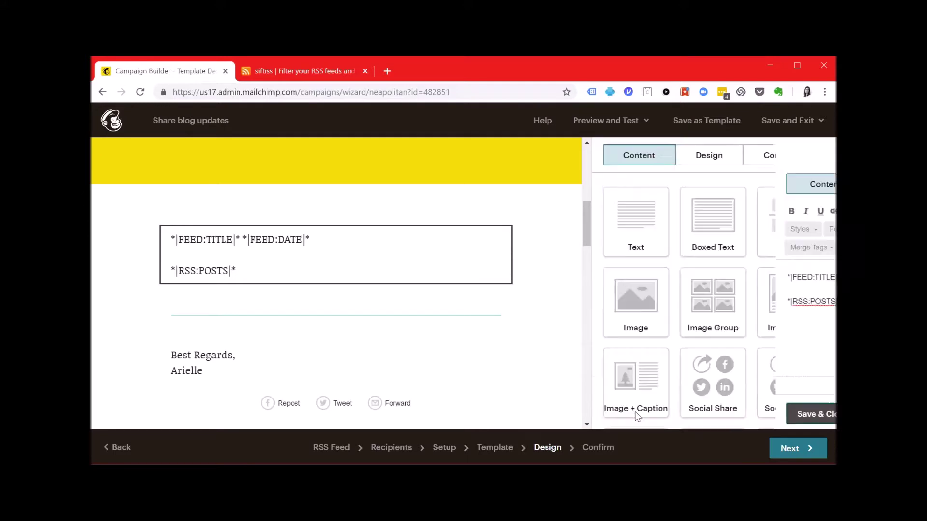
{"action": "left_click_drag", "start_coordinate": [174, 358], "coordinate": [181, 300]}
{"action": "left_click_drag", "start_coordinate": [789, 219], "coordinate": [254, 289]}
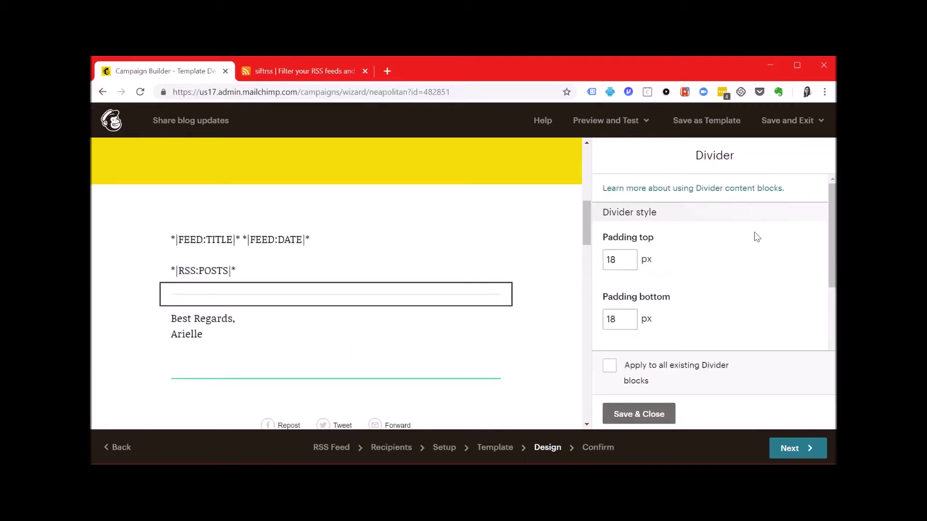
{"action": "scroll", "coordinate": [693, 254], "scroll_direction": "down", "scroll_amount": 3}
{"action": "left_click", "coordinate": [682, 264]}
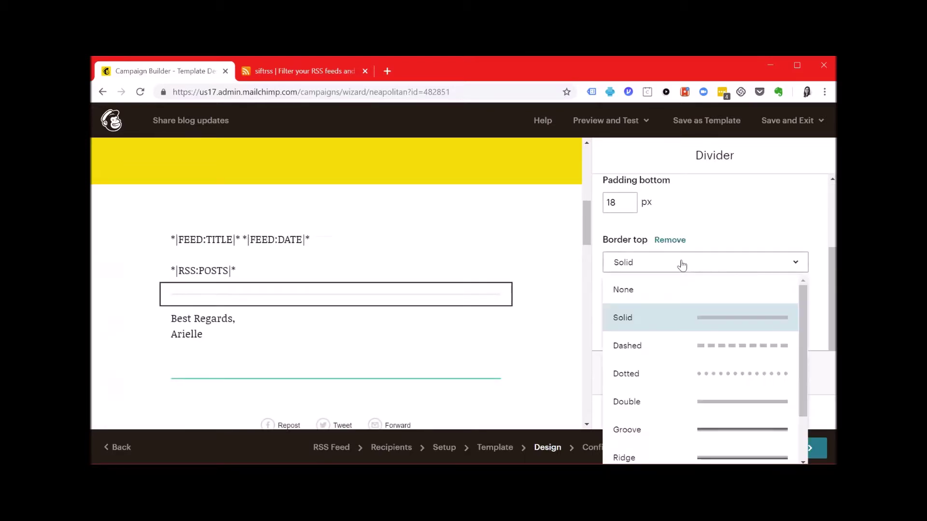
{"action": "left_click", "coordinate": [668, 289]}
{"action": "left_click", "coordinate": [639, 414]}
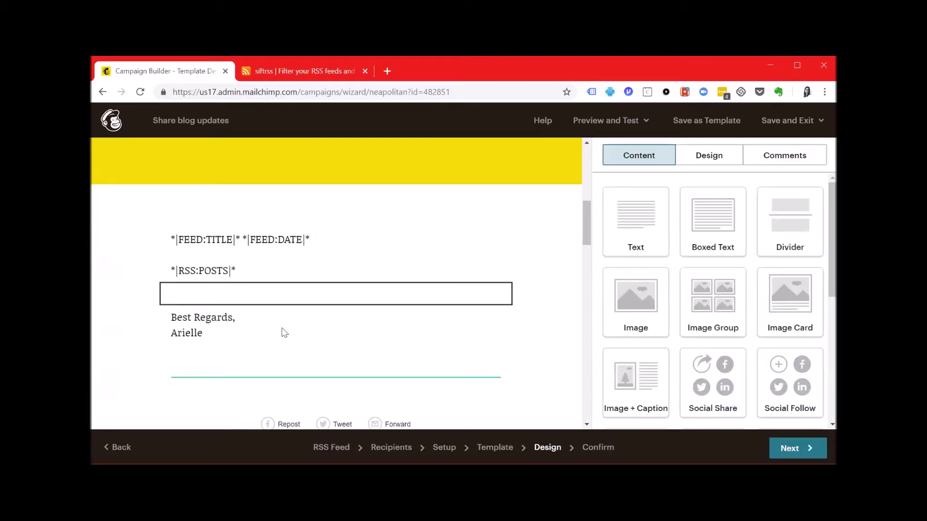
{"action": "scroll", "coordinate": [202, 297], "scroll_direction": "down", "scroll_amount": 2}
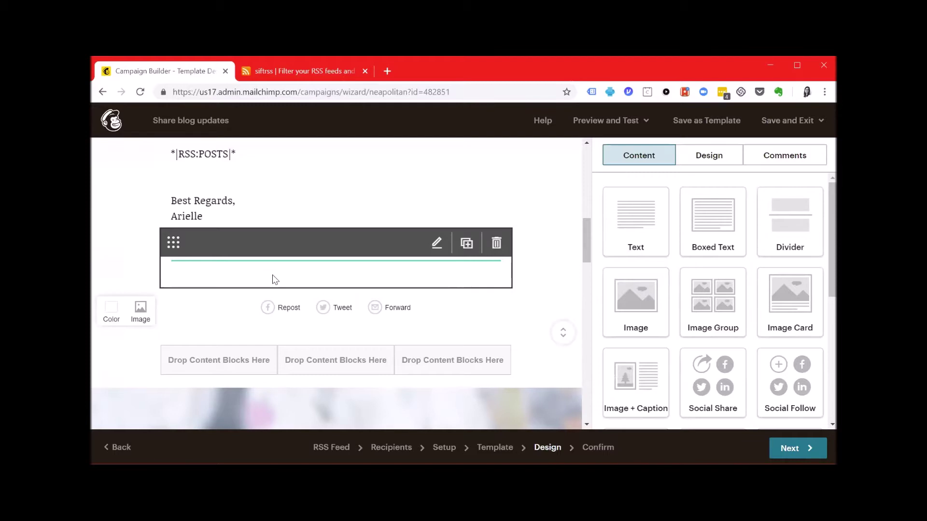
- Add a text block above the share links containing the *|RSS:RECENT|* merge tag and save it
{"action": "left_click_drag", "start_coordinate": [650, 223], "coordinate": [440, 273]}
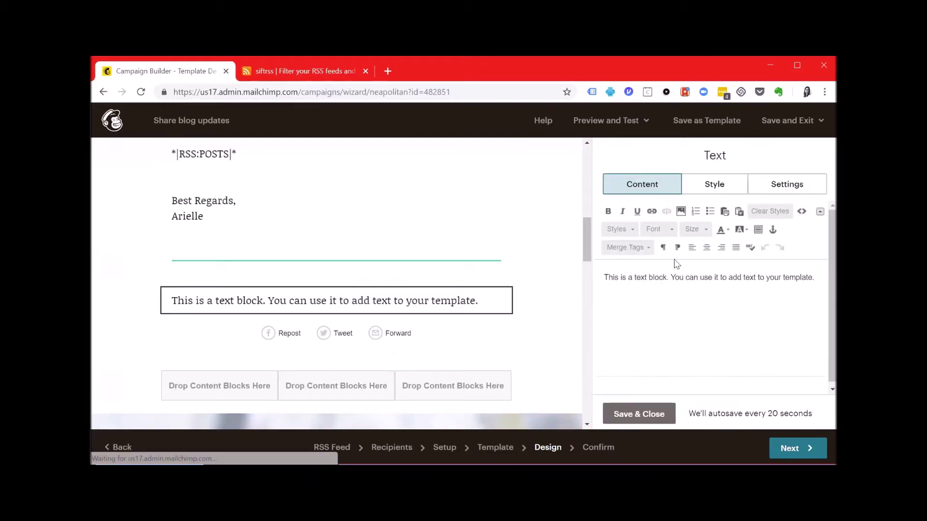
{"action": "triple_click", "coordinate": [689, 285]}
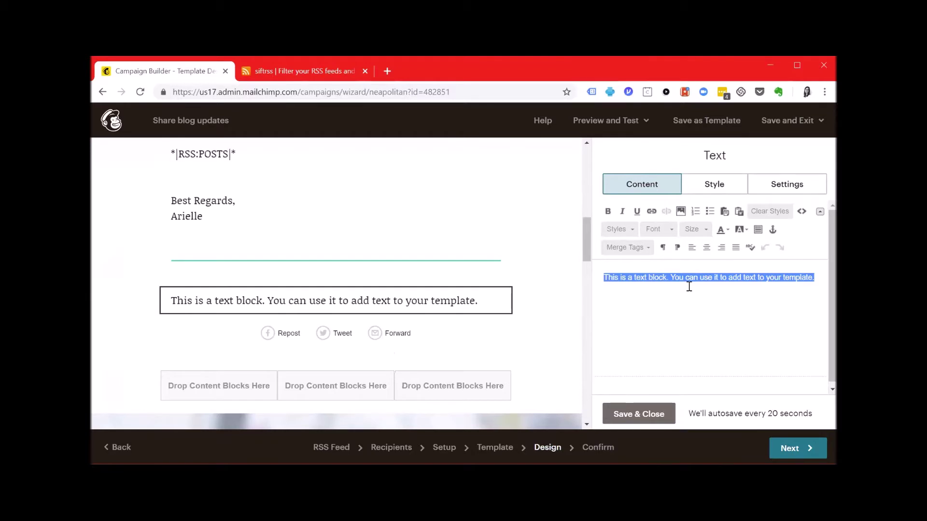
{"action": "type", "text": "*"}
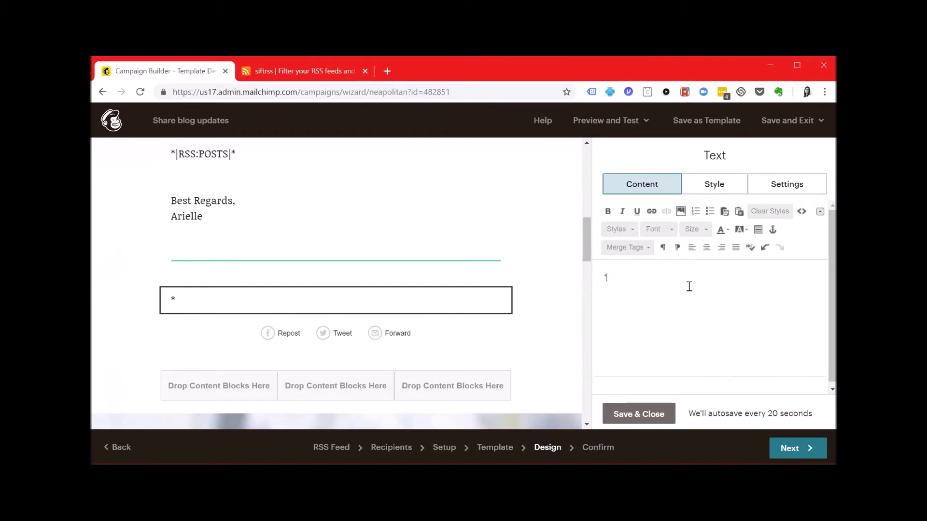
{"action": "type", "text": "|RSS:RECENT"}
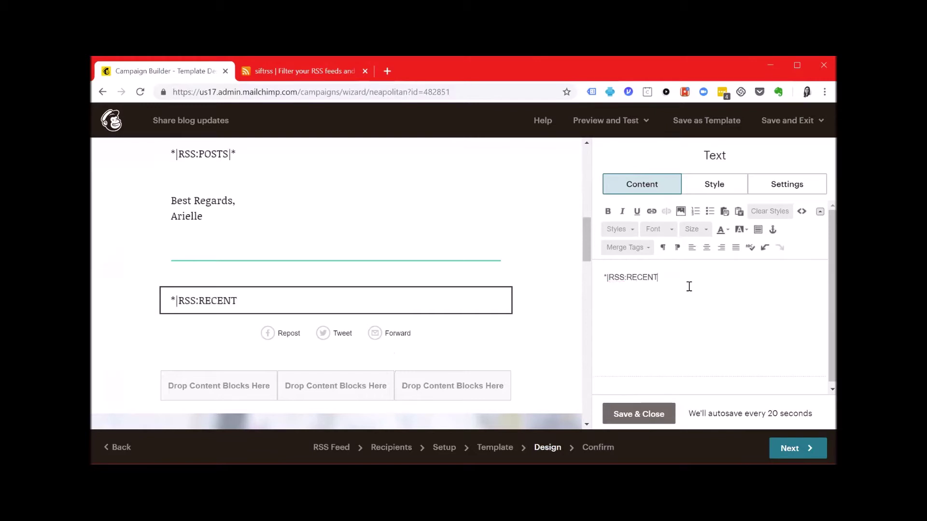
{"action": "type", "text": "|*"}
{"action": "left_click", "coordinate": [654, 410]}
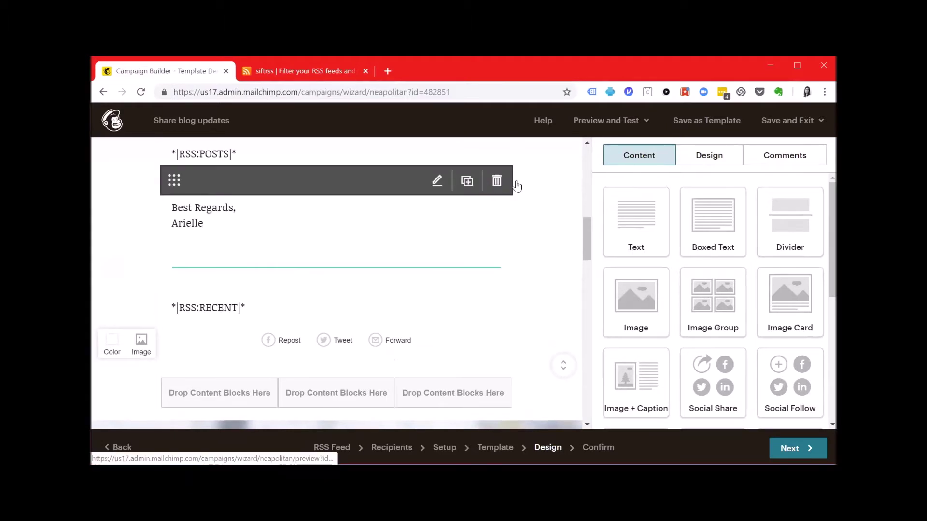
{"action": "left_click", "coordinate": [635, 127]}
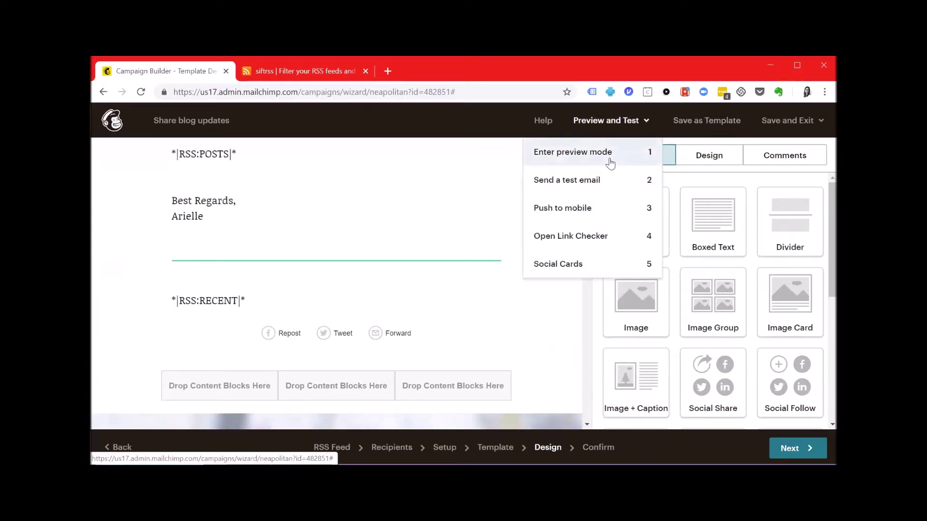
- Preview the email on Desktop with live feed data, scroll through the posts, then exit the preview
{"action": "left_click", "coordinate": [609, 159]}
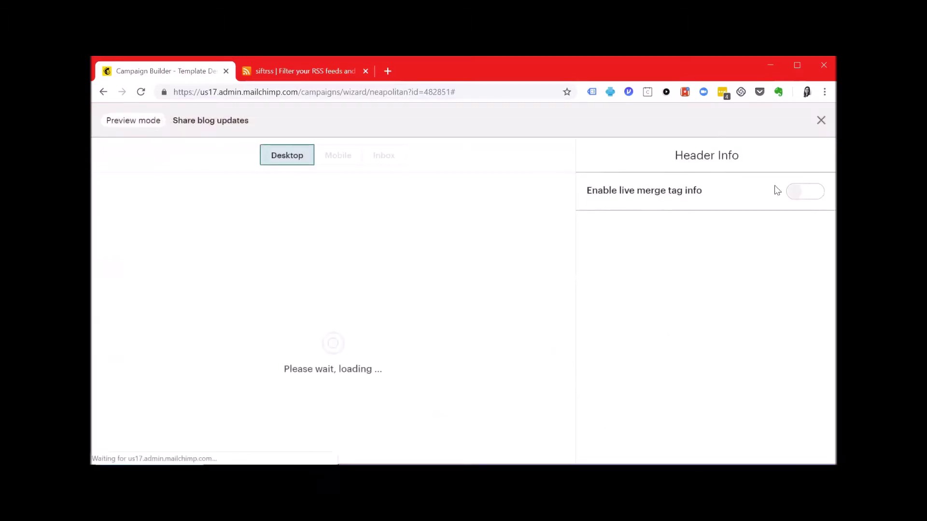
{"action": "left_click", "coordinate": [800, 198]}
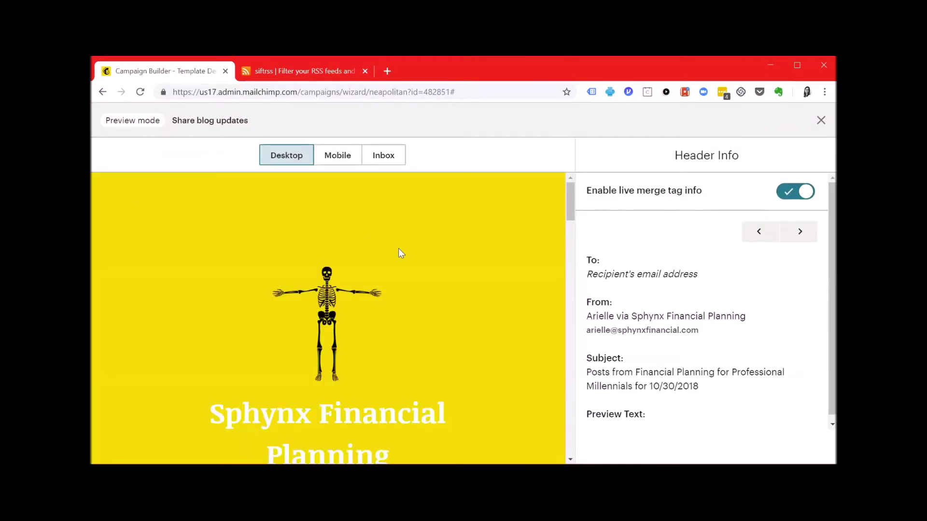
{"action": "scroll", "coordinate": [398, 248], "scroll_direction": "down", "scroll_amount": 8}
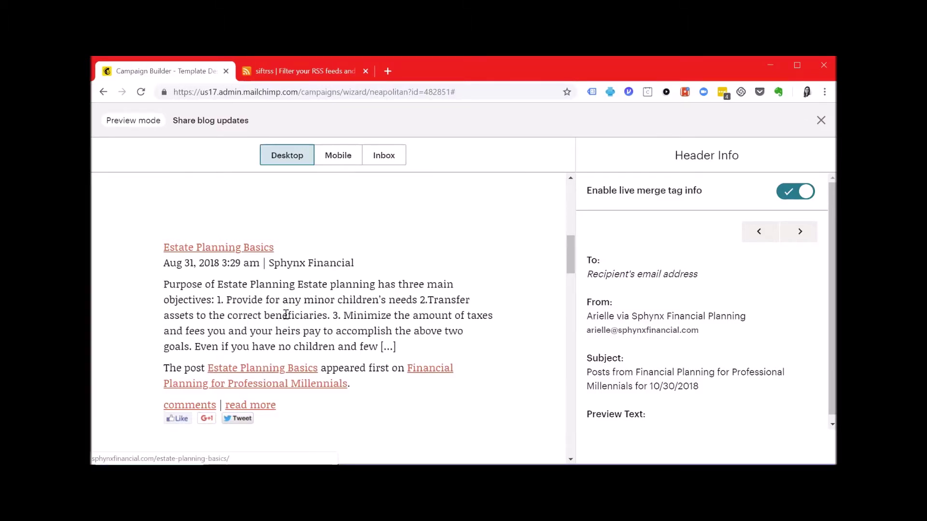
{"action": "scroll", "coordinate": [286, 316], "scroll_direction": "down", "scroll_amount": 3}
{"action": "scroll", "coordinate": [288, 318], "scroll_direction": "down", "scroll_amount": 2}
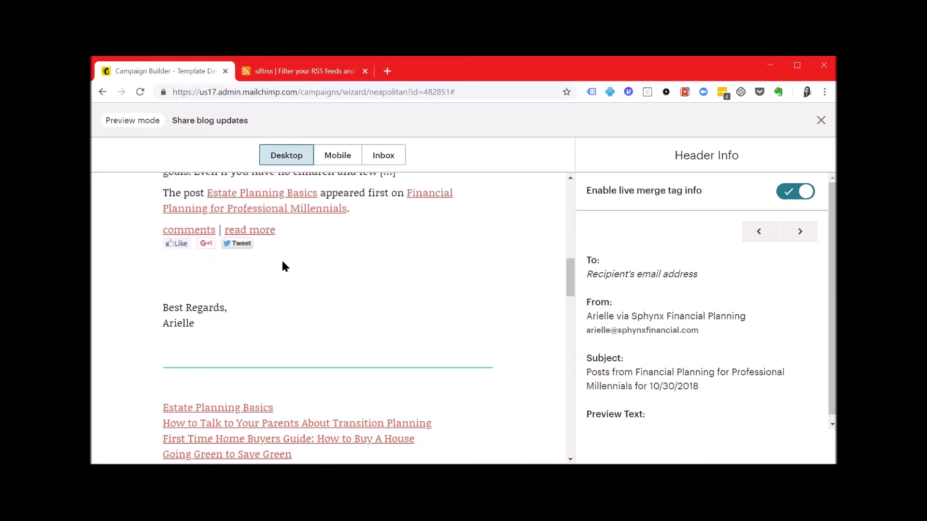
{"action": "scroll", "coordinate": [283, 266], "scroll_direction": "down", "scroll_amount": 1}
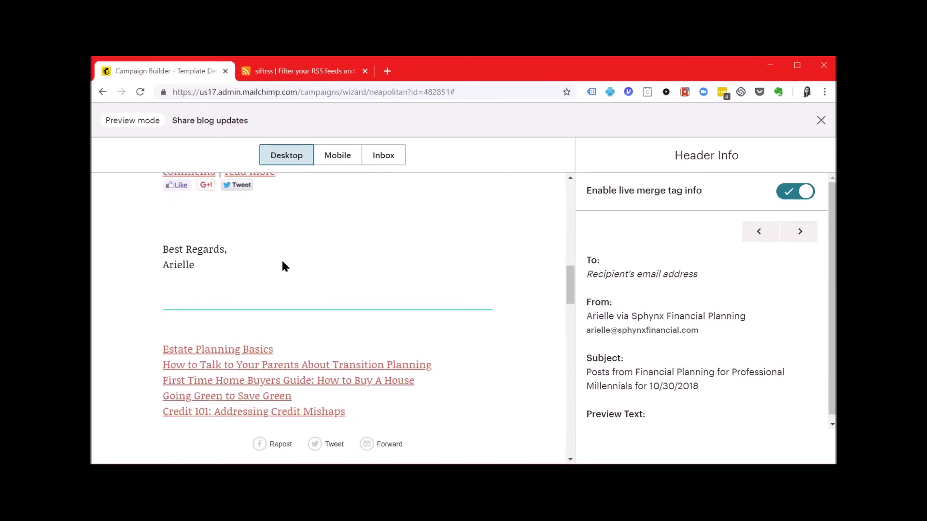
{"action": "scroll", "coordinate": [283, 266], "scroll_direction": "down", "scroll_amount": 1}
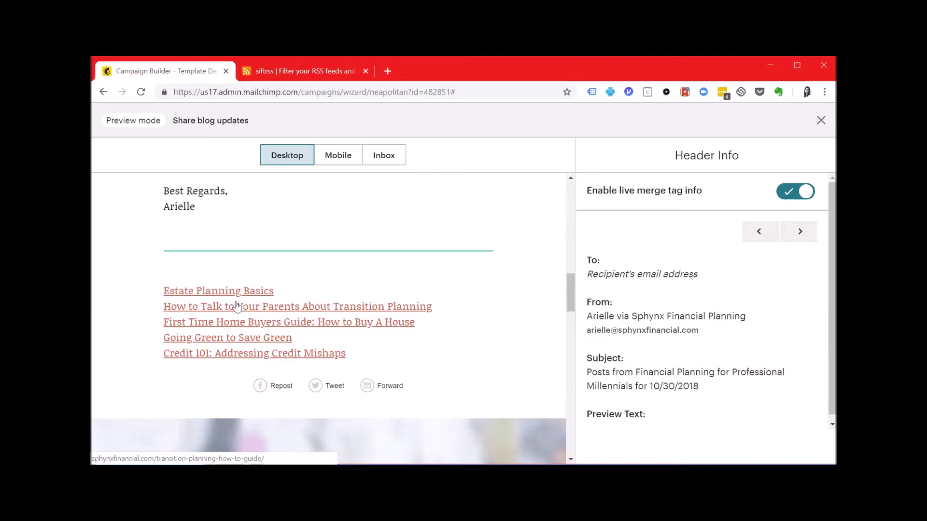
{"action": "left_click", "coordinate": [820, 120]}
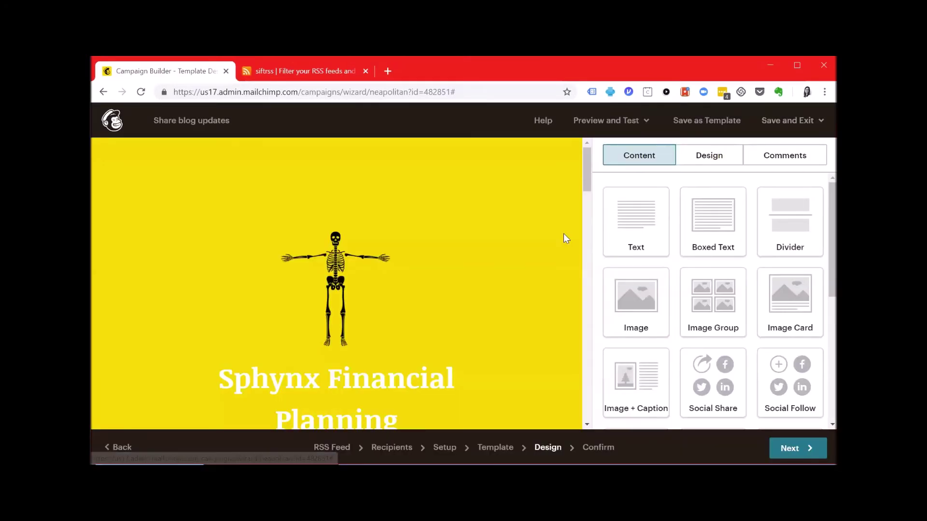
- Replace the Fresh Works heading with 'Recent Posts'
{"action": "scroll", "coordinate": [270, 303], "scroll_direction": "down", "scroll_amount": 3}
{"action": "scroll", "coordinate": [271, 308], "scroll_direction": "down", "scroll_amount": 10}
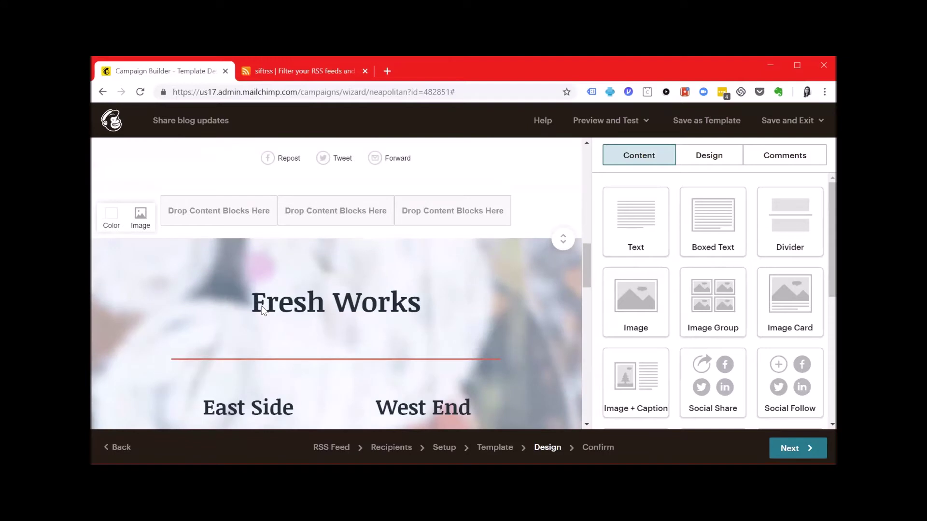
{"action": "scroll", "coordinate": [212, 295], "scroll_direction": "down", "scroll_amount": 2}
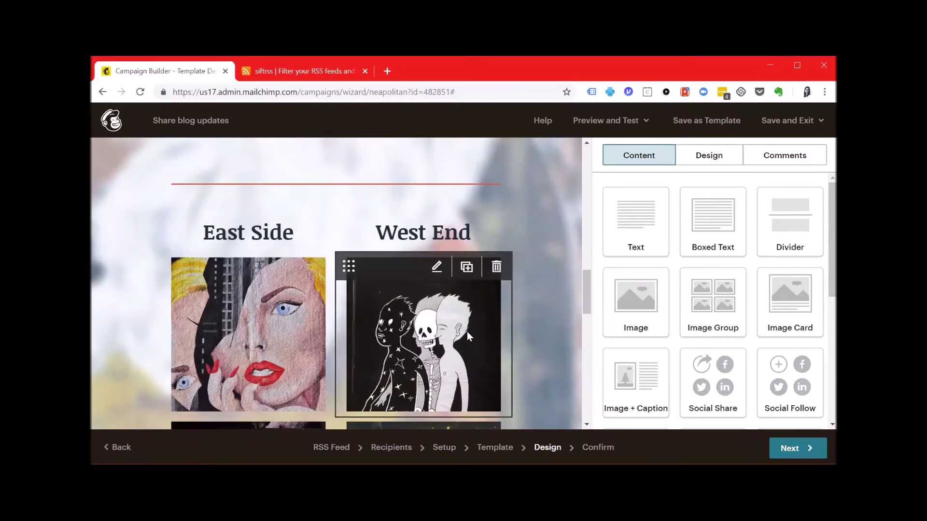
{"action": "scroll", "coordinate": [285, 303], "scroll_direction": "up", "scroll_amount": 2}
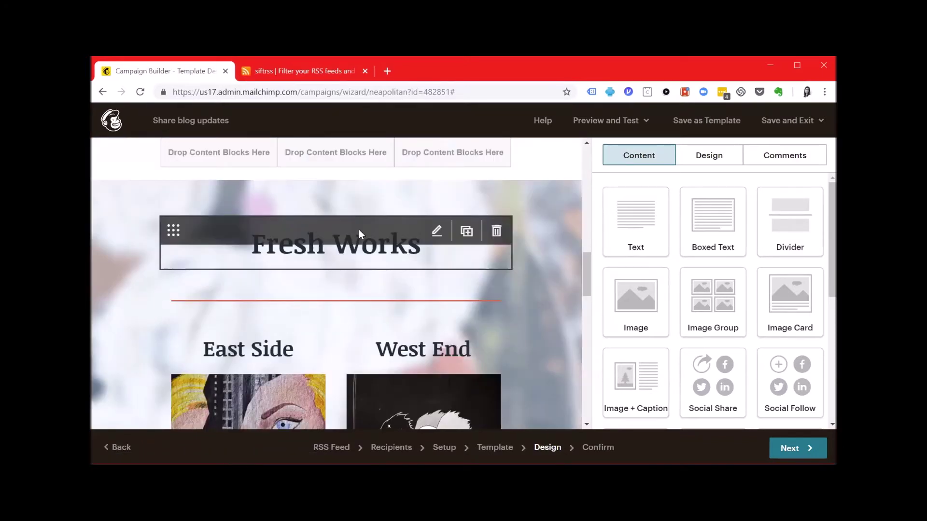
{"action": "left_click", "coordinate": [363, 230]}
{"action": "triple_click", "coordinate": [707, 267]}
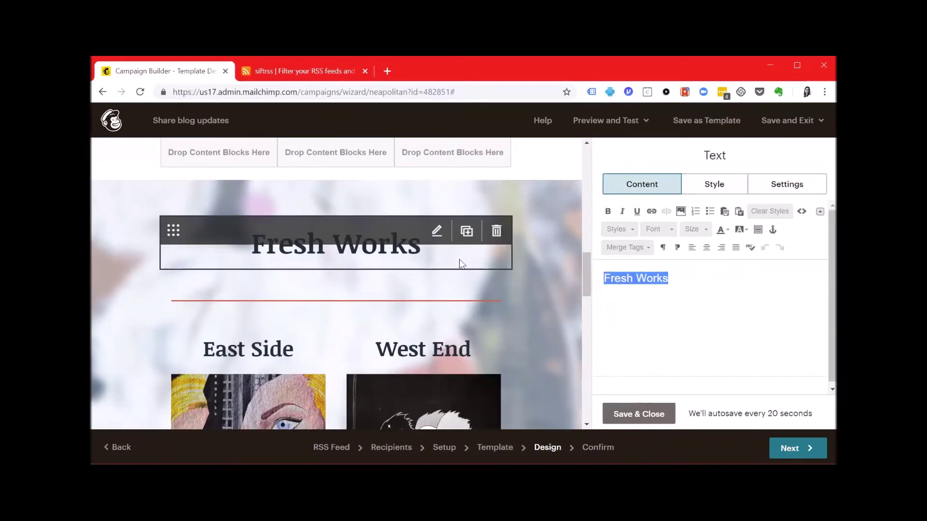
{"action": "type", "text": "Recent Posts"}
{"action": "left_click", "coordinate": [636, 413]}
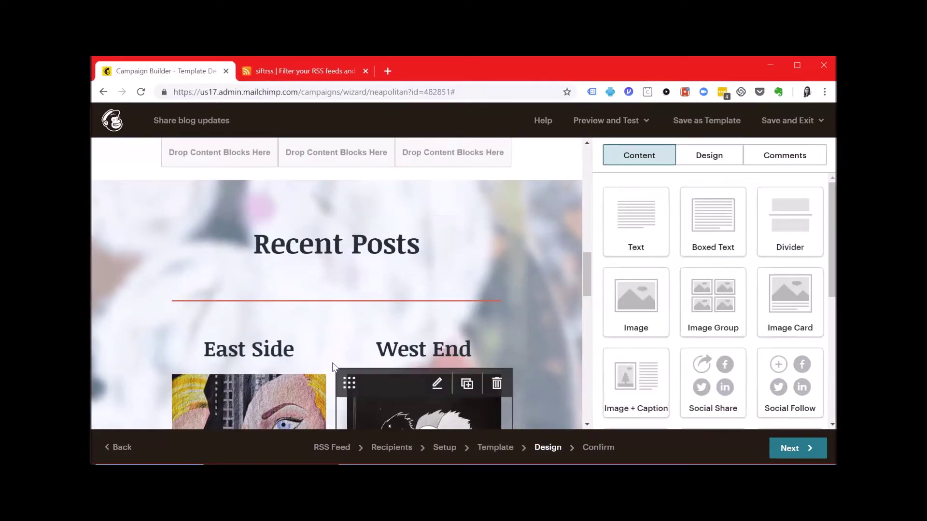
- Rename the column headings to 'Transition Planning Guide' and 'Homebuying Guide'
{"action": "left_click", "coordinate": [268, 360]}
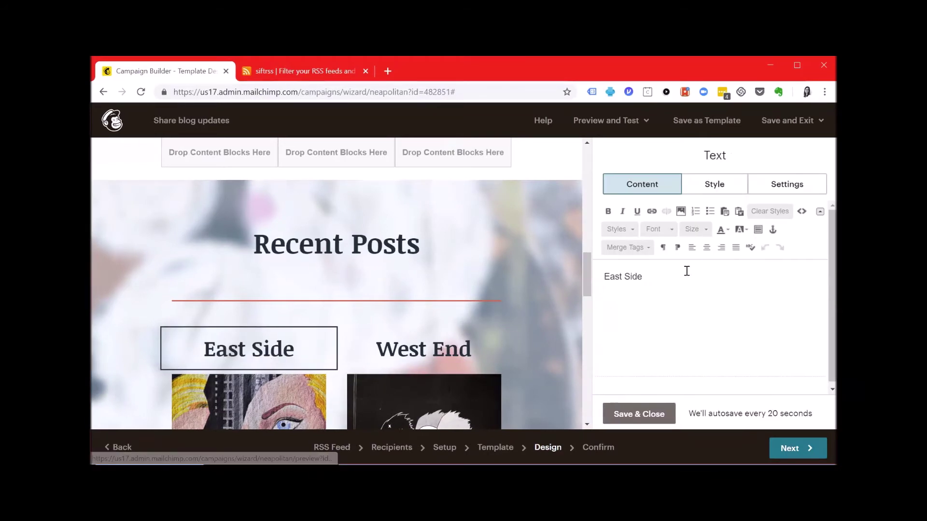
{"action": "left_click_drag", "start_coordinate": [687, 268], "coordinate": [518, 273]}
{"action": "key", "text": "ctrl+v"}
{"action": "left_click", "coordinate": [274, 385]}
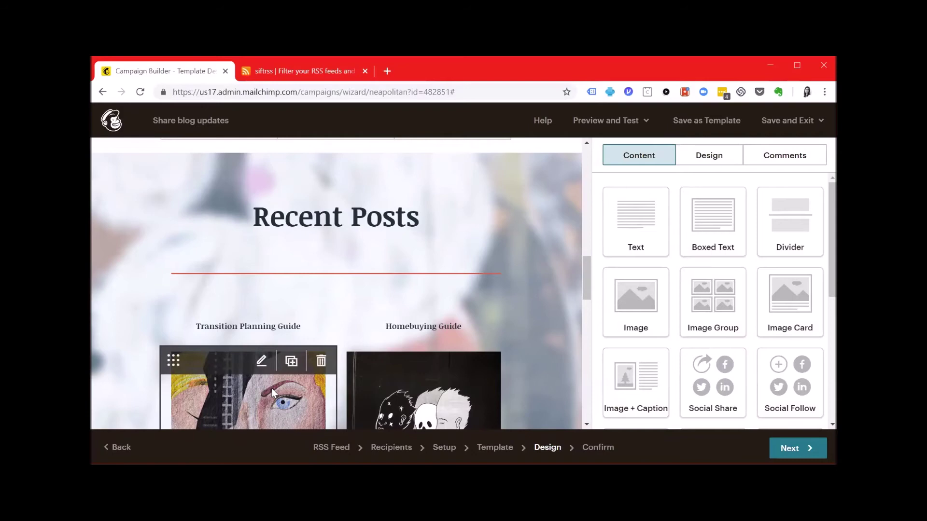
{"action": "left_click", "coordinate": [272, 388]}
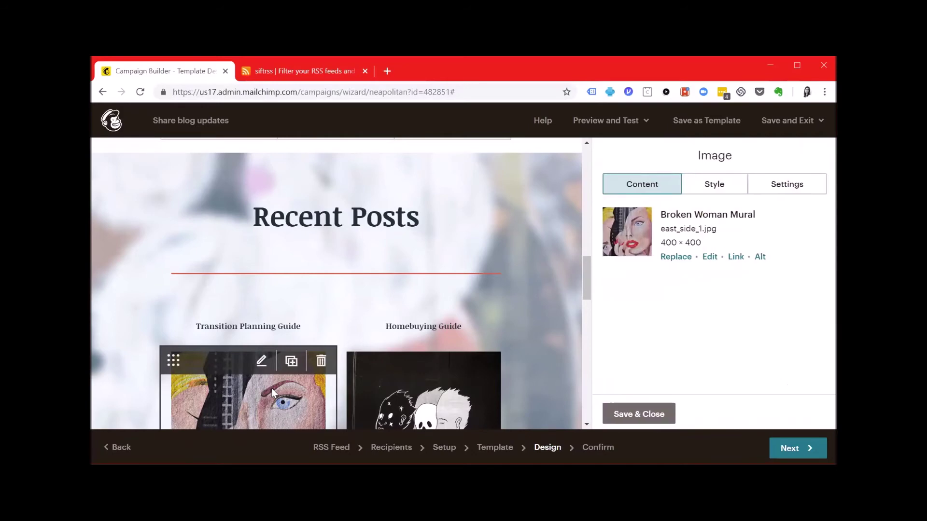
{"action": "left_click", "coordinate": [736, 258]}
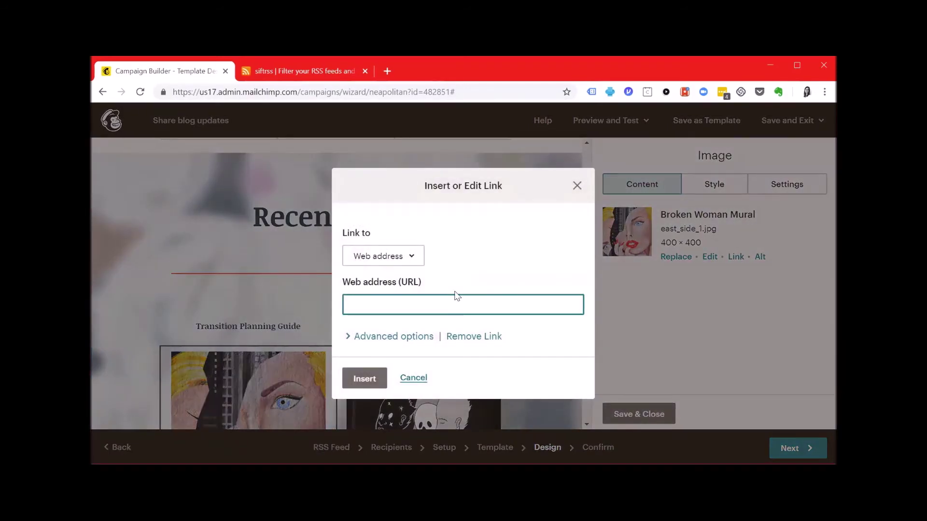
{"action": "type", "text": "www.sphynx"}
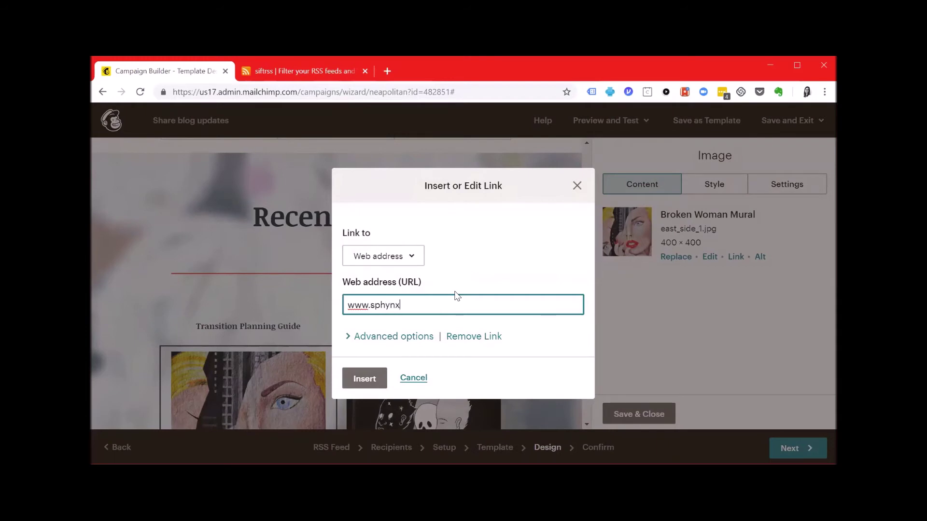
{"action": "type", "text": "financial.com/"}
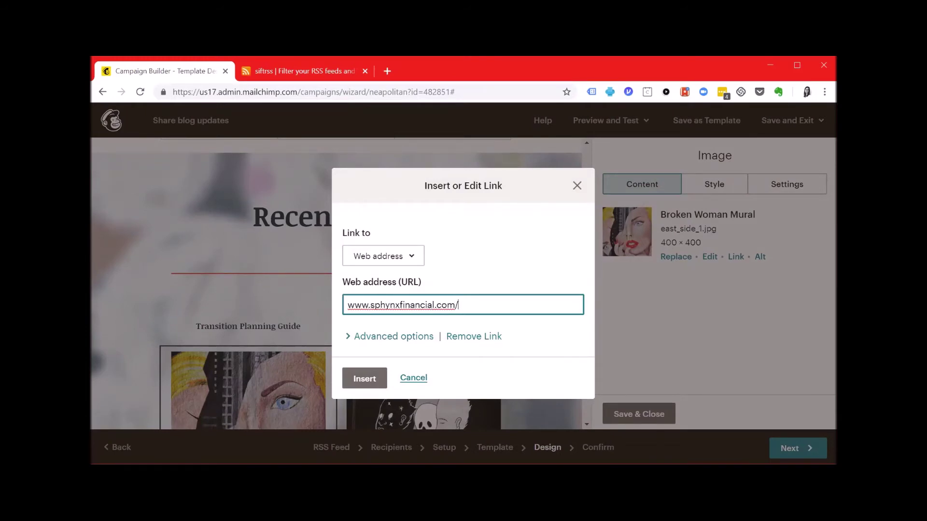
{"action": "key", "text": "ctrl+v"}
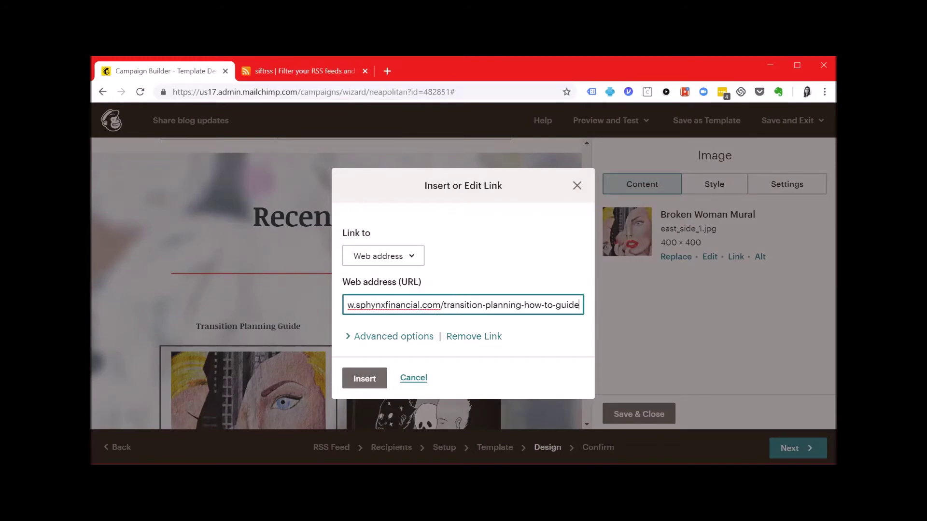
{"action": "left_click", "coordinate": [379, 378]}
- Verify the image link opens the article in a new tab, then save the image settings
{"action": "scroll", "coordinate": [299, 376], "scroll_direction": "down", "scroll_amount": 1}
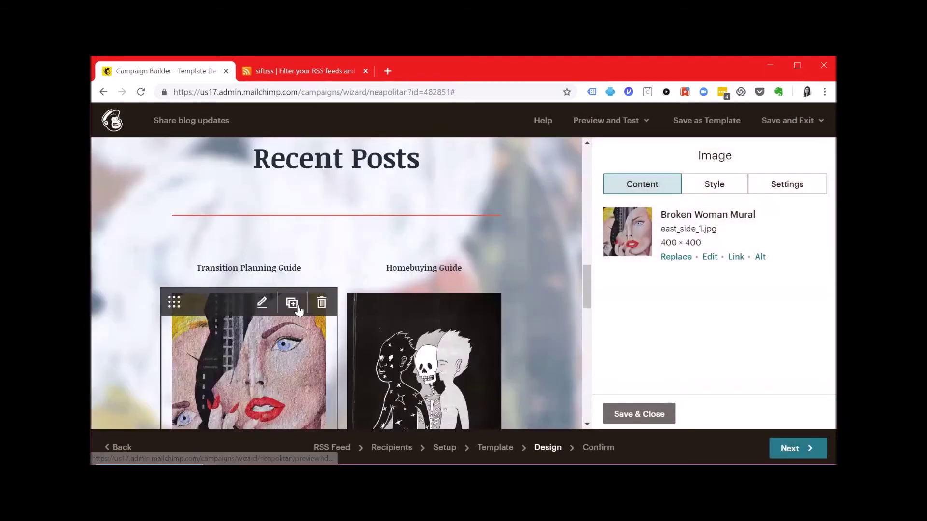
{"action": "right_click", "coordinate": [247, 346]}
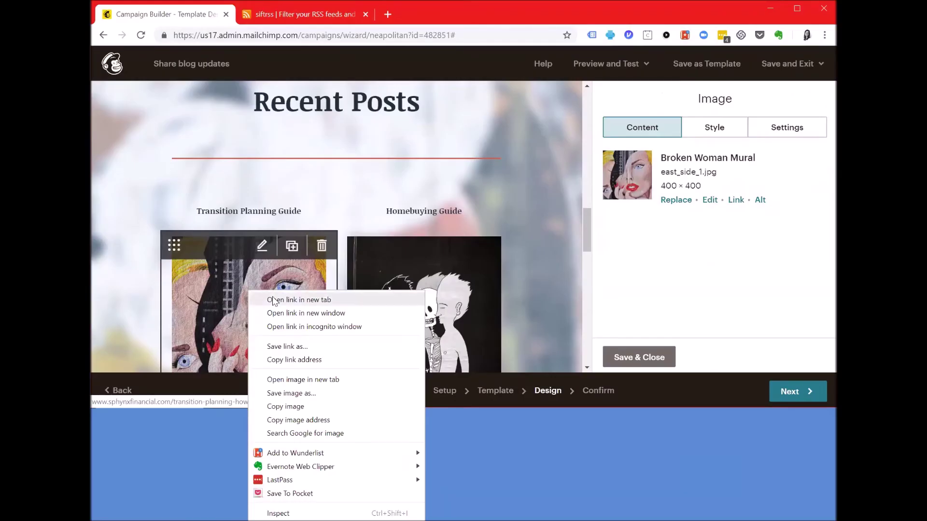
{"action": "left_click", "coordinate": [297, 300]}
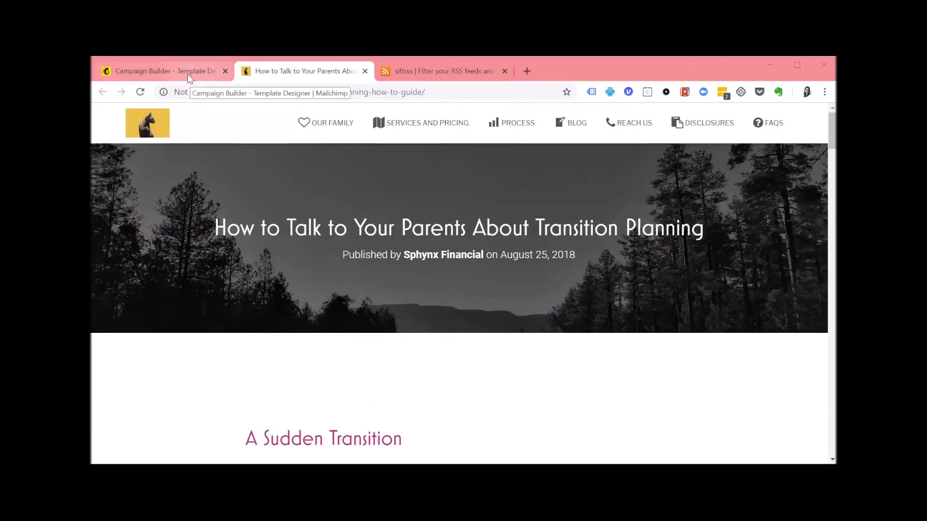
{"action": "left_click", "coordinate": [187, 74]}
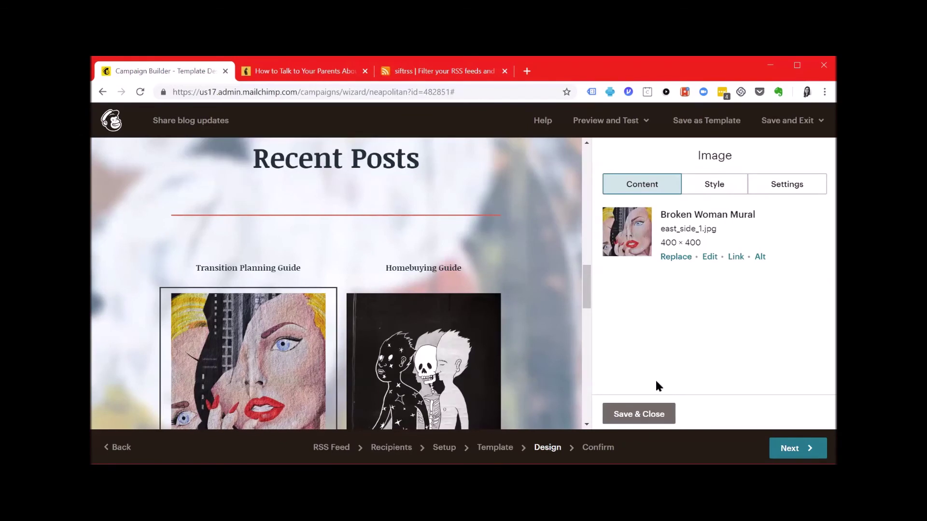
{"action": "scroll", "coordinate": [385, 314], "scroll_direction": "up", "scroll_amount": 10}
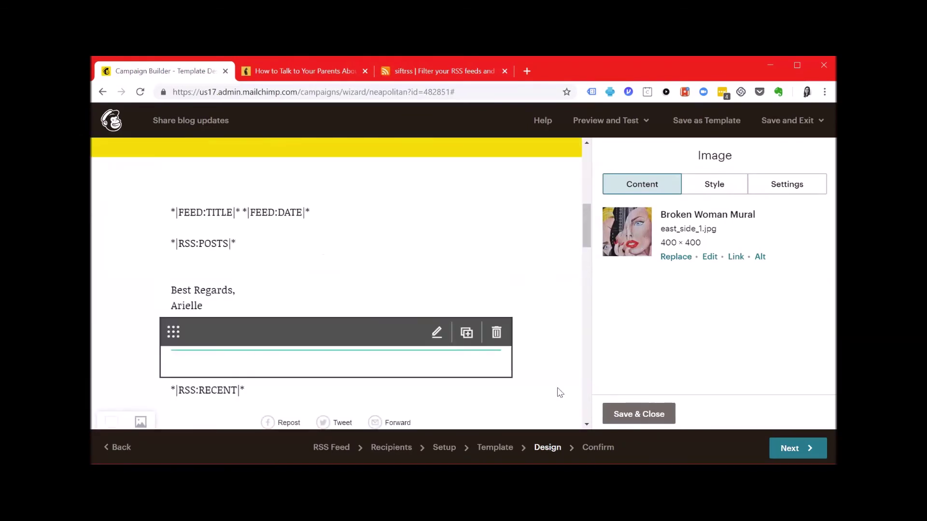
{"action": "left_click", "coordinate": [632, 414]}
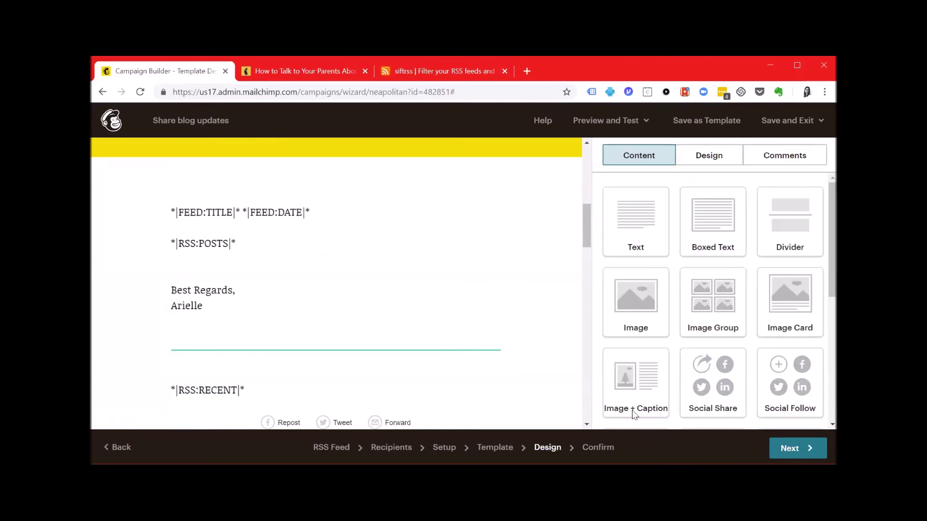
{"action": "left_click", "coordinate": [811, 454]}
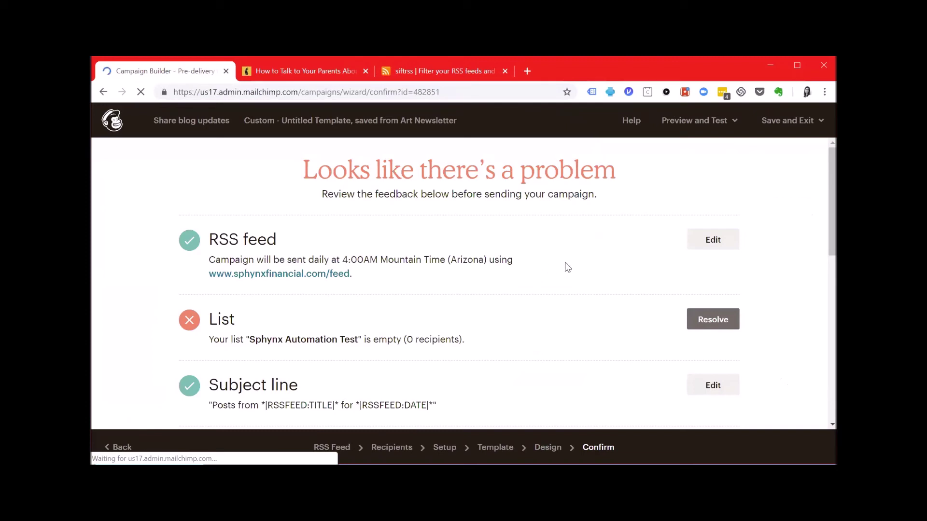
- Review the Confirm checklist: RSS feed, List, Subject line, Replies and Tracking, noting the empty list
{"action": "scroll", "coordinate": [545, 260], "scroll_direction": "down", "scroll_amount": 1}
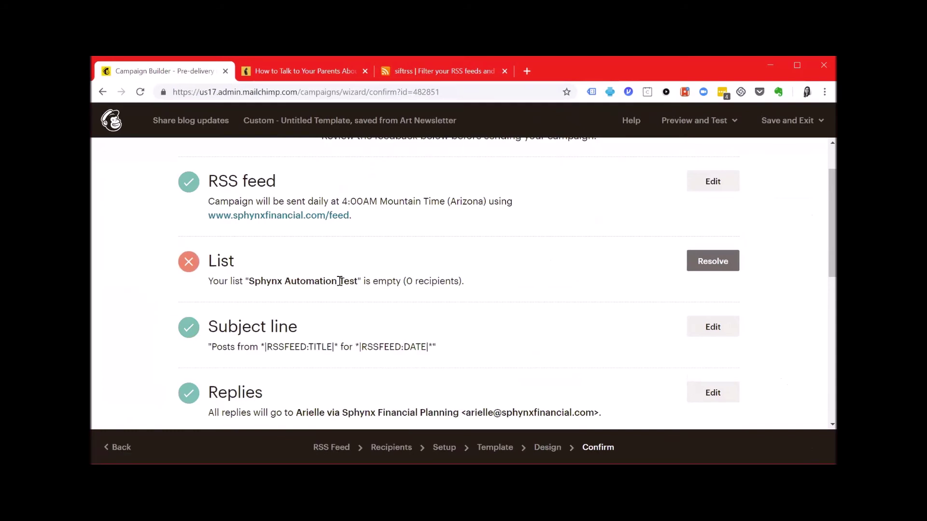
{"action": "scroll", "coordinate": [442, 384], "scroll_direction": "down", "scroll_amount": 2}
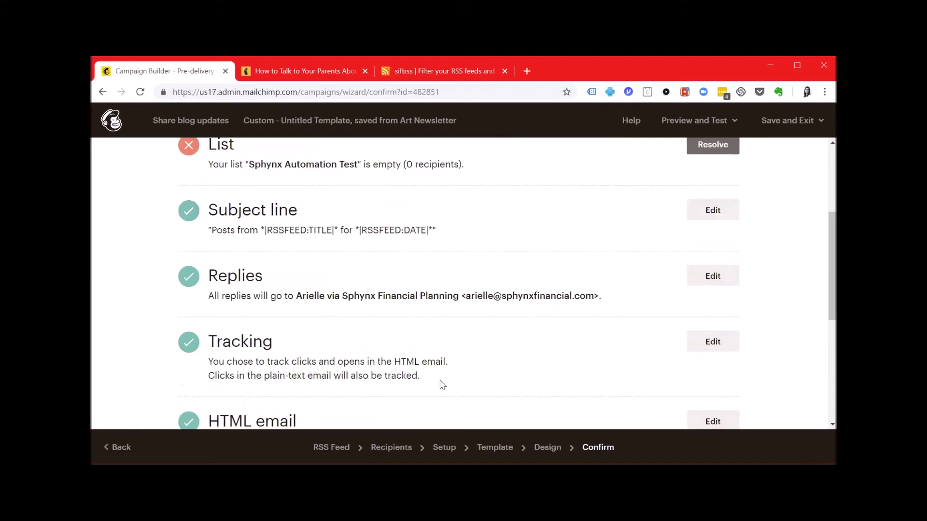
{"action": "scroll", "coordinate": [442, 384], "scroll_direction": "up", "scroll_amount": 1}
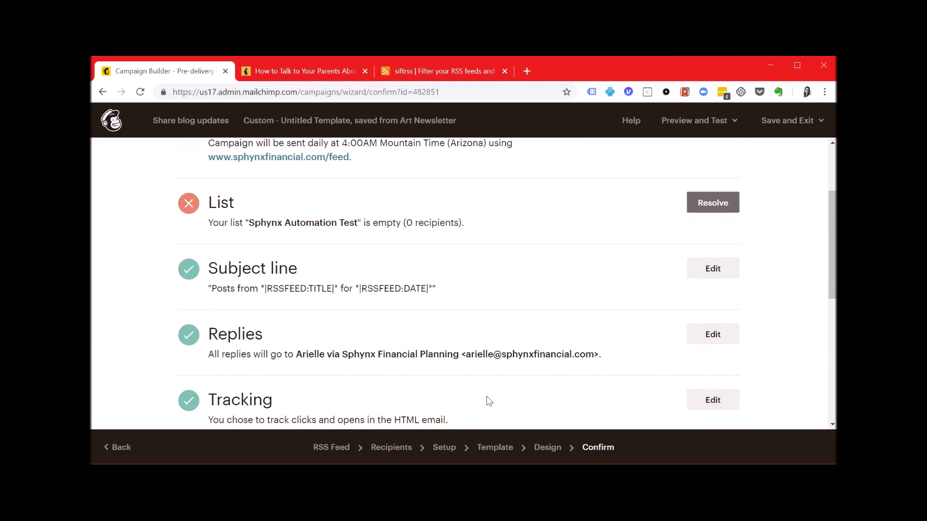